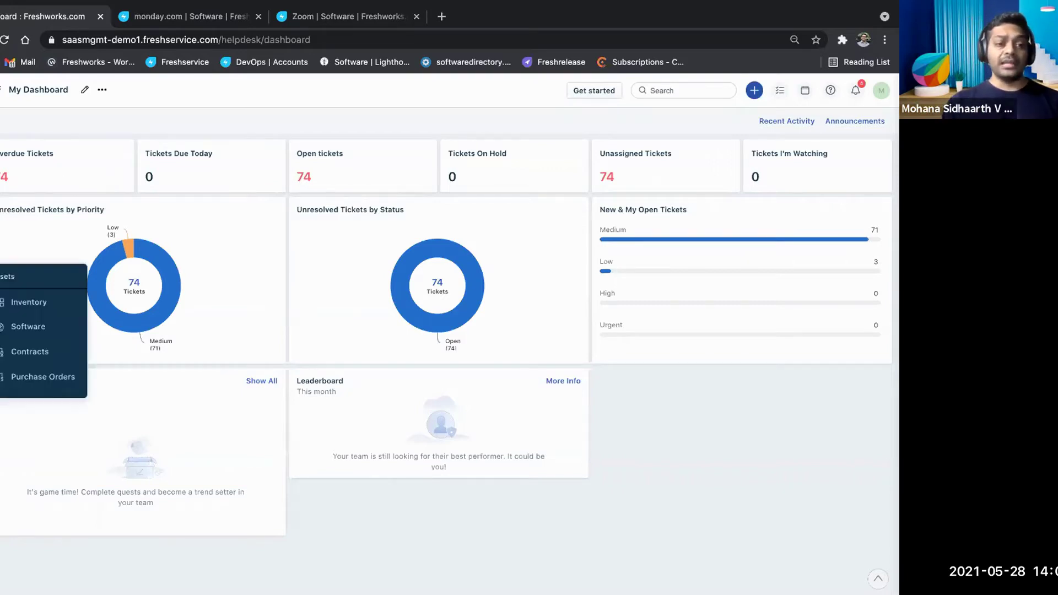
Step: View the inventory of hardware assets in use and open the SaaS Management page in the admin settings
{"action": "left_click", "coordinate": [29, 302]}
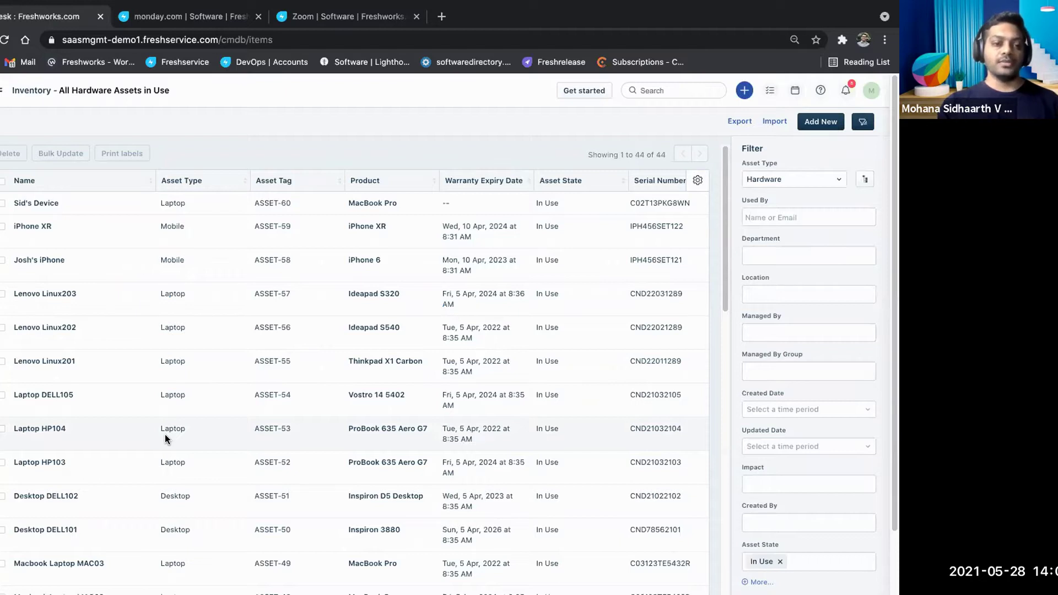
{"action": "mouse_move", "coordinate": [0, 276]}
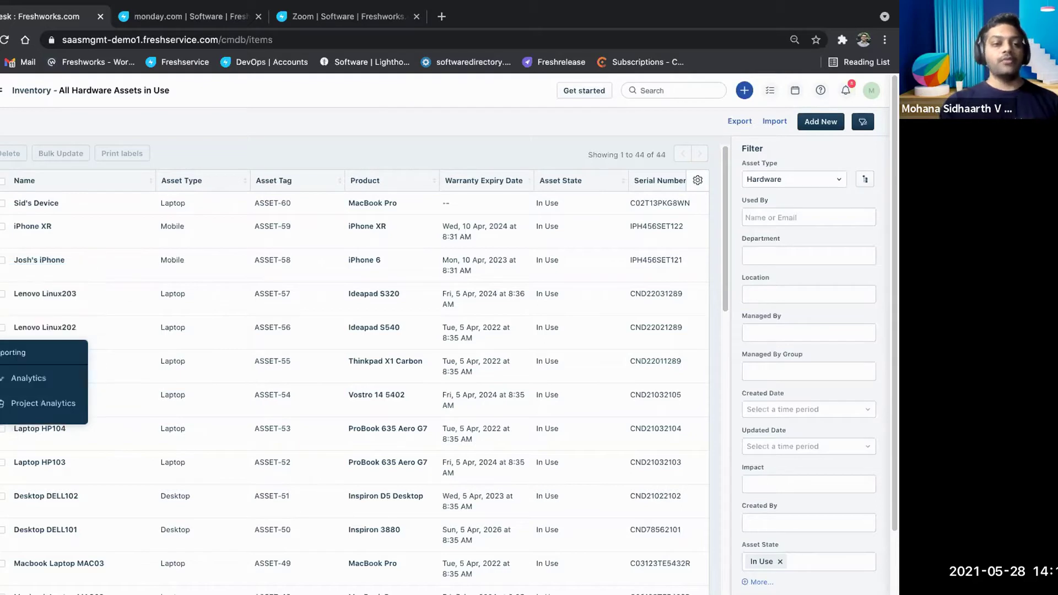
{"action": "left_click", "coordinate": [2, 378]}
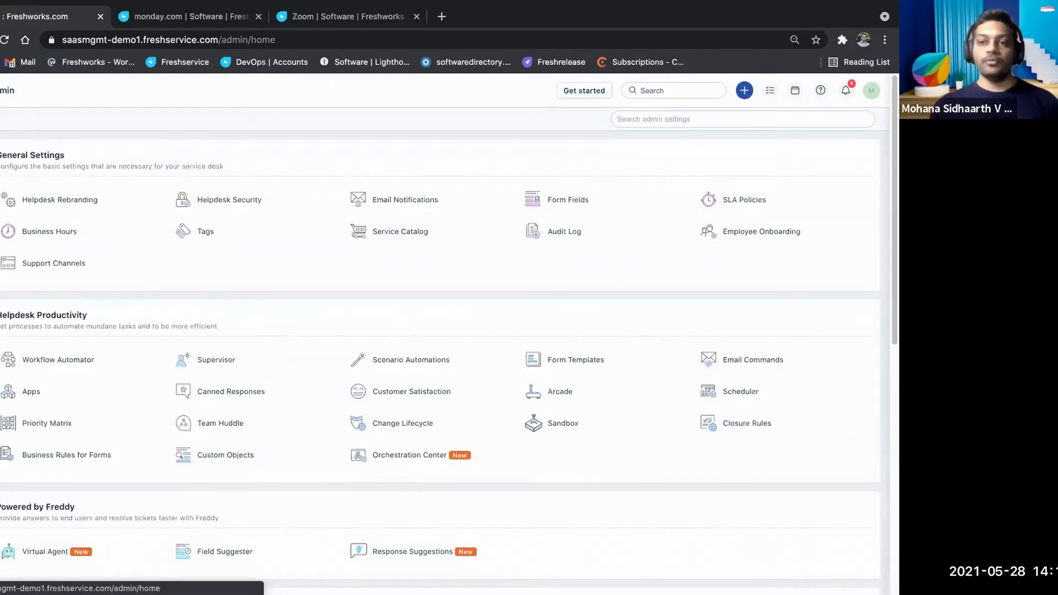
{"action": "scroll", "coordinate": [170, 428], "scroll_direction": "down", "scroll_amount": 5}
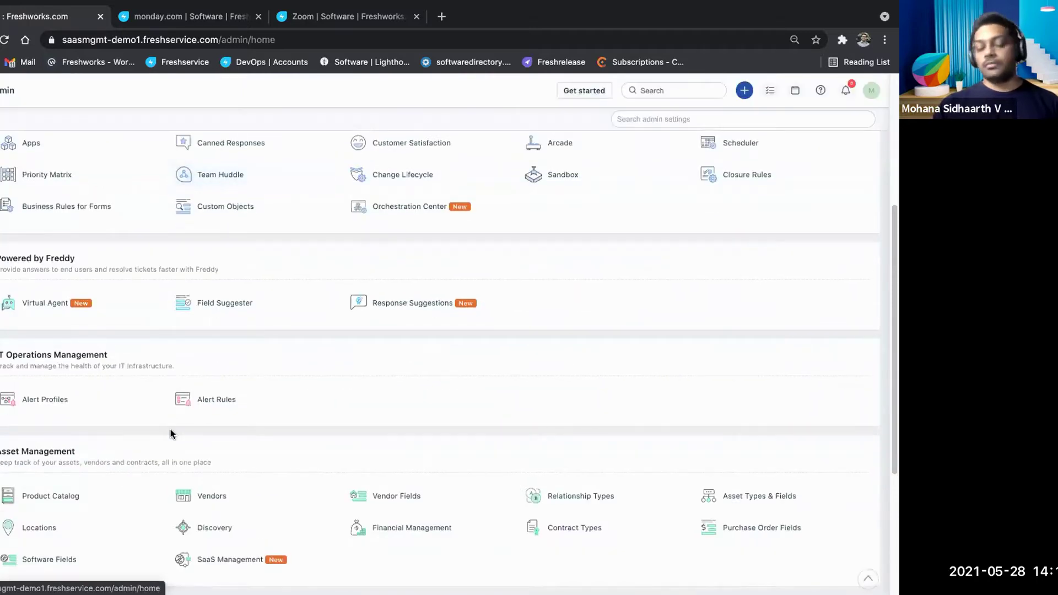
{"action": "left_click", "coordinate": [221, 562]}
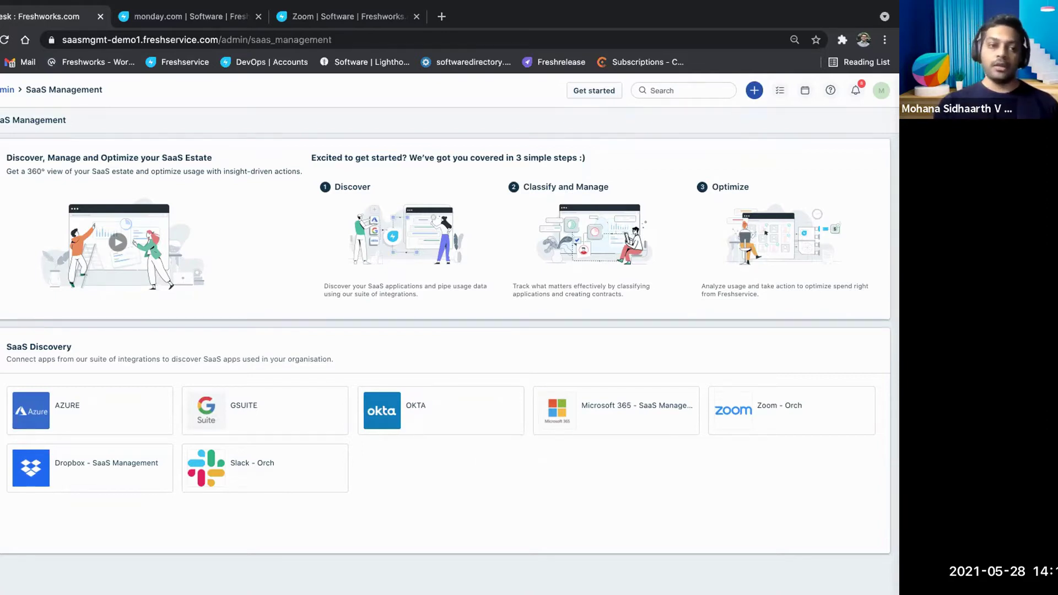
Step: Open the list of managed software applications under Assets
{"action": "mouse_move", "coordinate": [0, 276]}
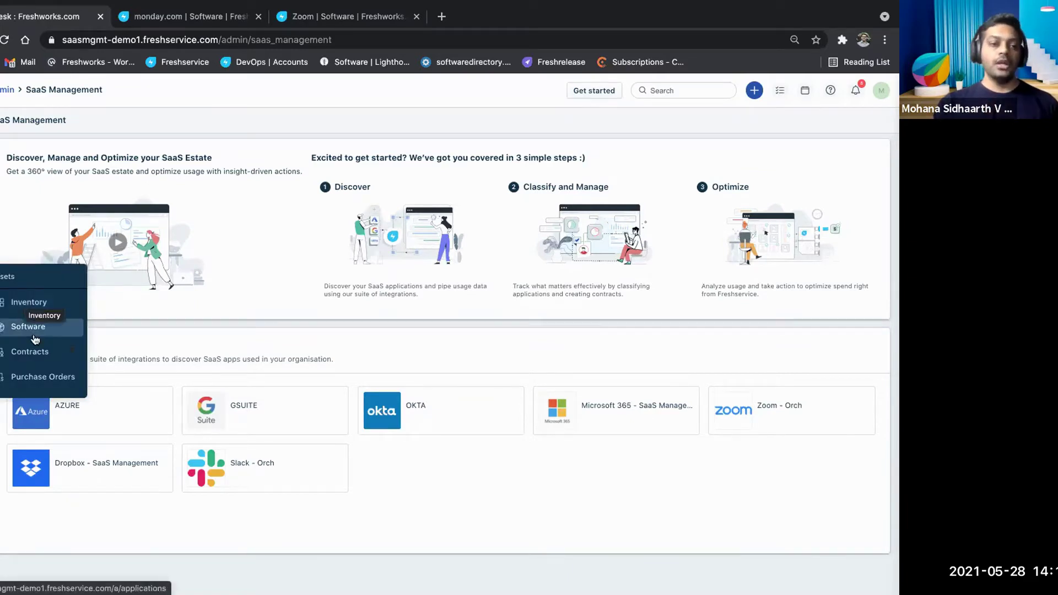
{"action": "left_click", "coordinate": [28, 327]}
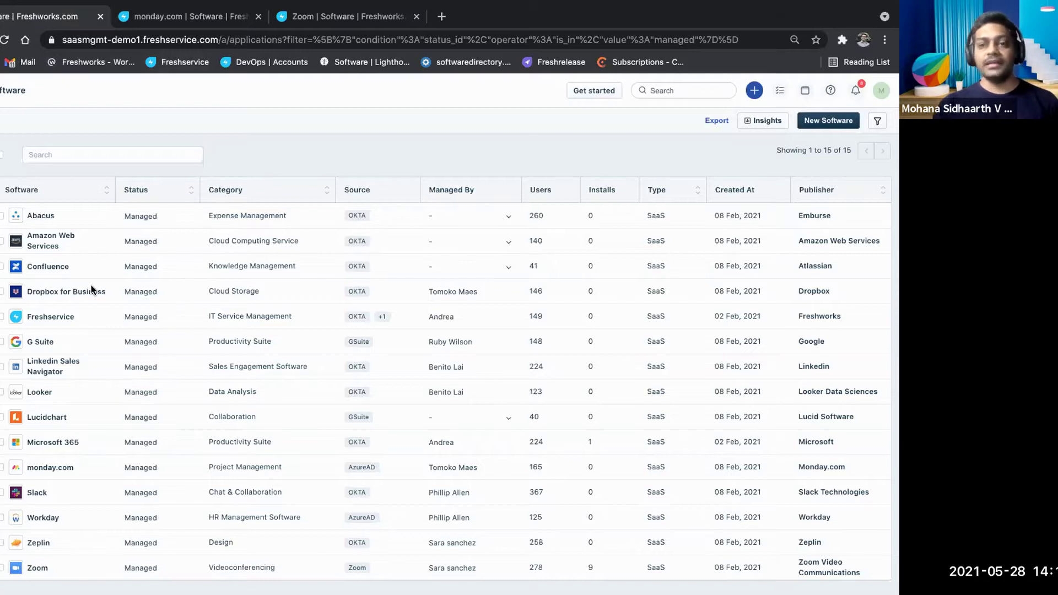
Step: Switch to the monday.com software record and look through its full user list
{"action": "left_click", "coordinate": [154, 10]}
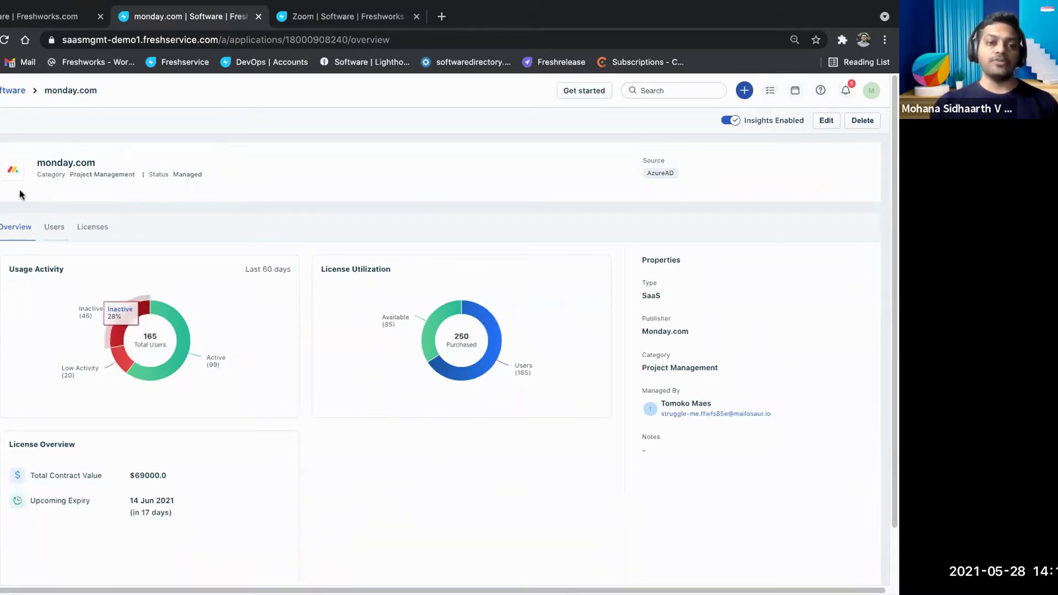
{"action": "left_click", "coordinate": [56, 226]}
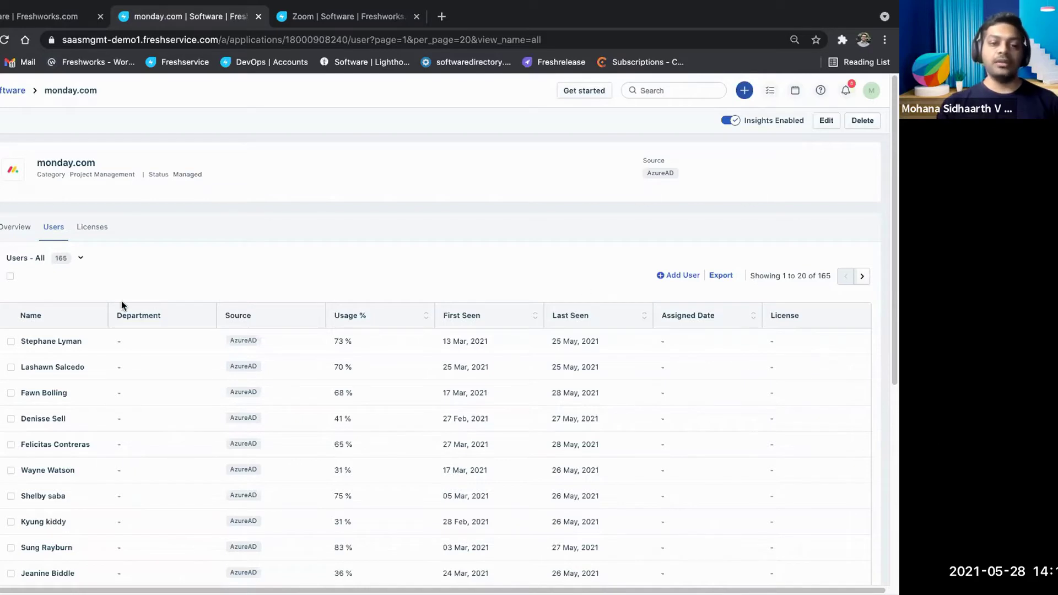
{"action": "scroll", "coordinate": [506, 488], "scroll_direction": "down", "scroll_amount": 4}
{"action": "scroll", "coordinate": [506, 488], "scroll_direction": "up", "scroll_amount": 4}
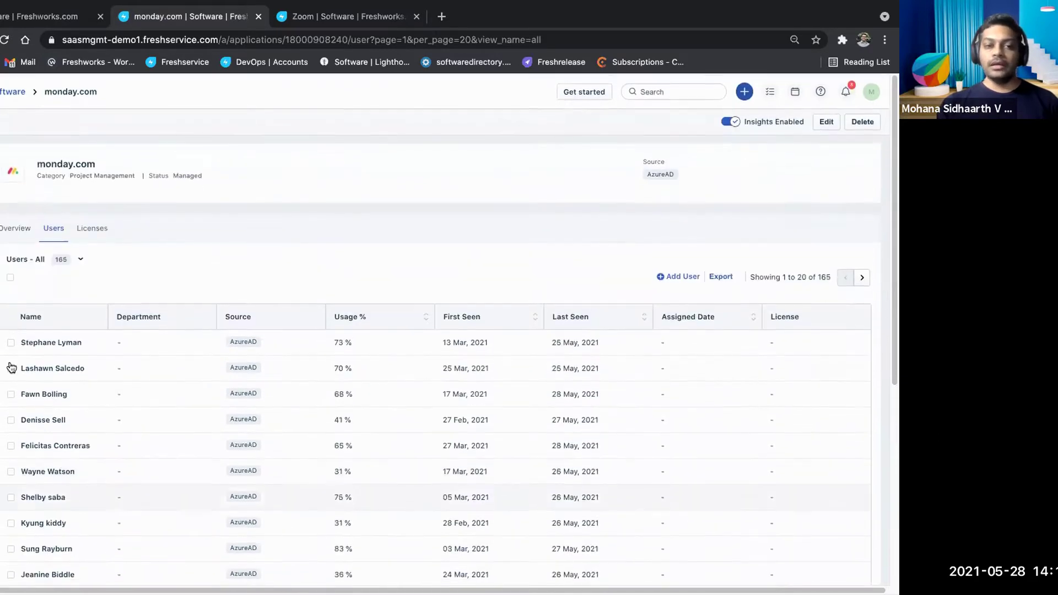
Step: Examine the Usage Activity chart in monday.com's overview and open the list of users in its Inactive segment
{"action": "left_click", "coordinate": [19, 231]}
{"action": "mouse_move", "coordinate": [180, 350]}
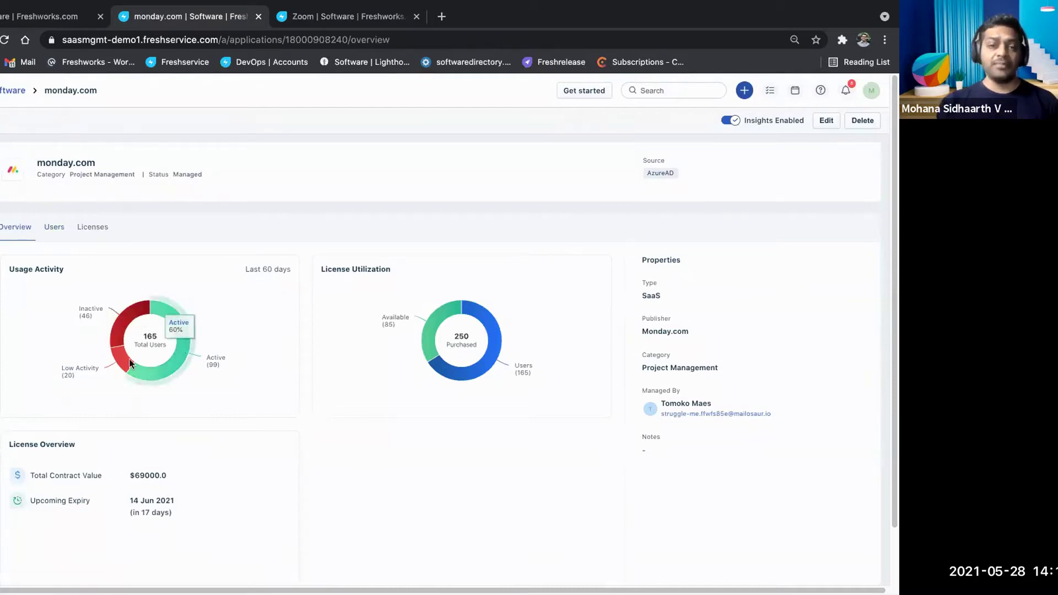
{"action": "mouse_move", "coordinate": [117, 357]}
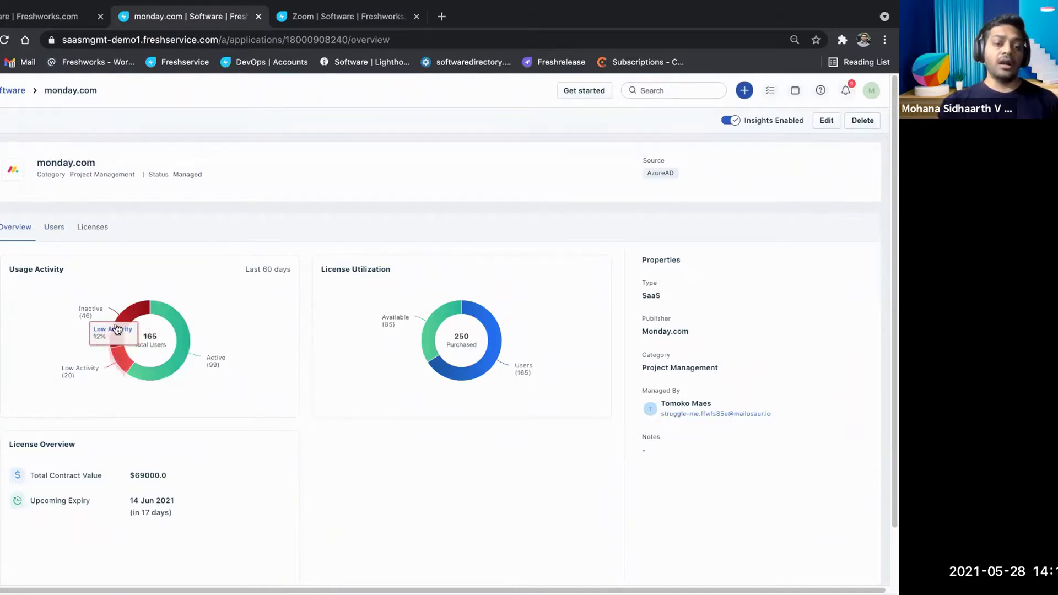
{"action": "mouse_move", "coordinate": [117, 329]}
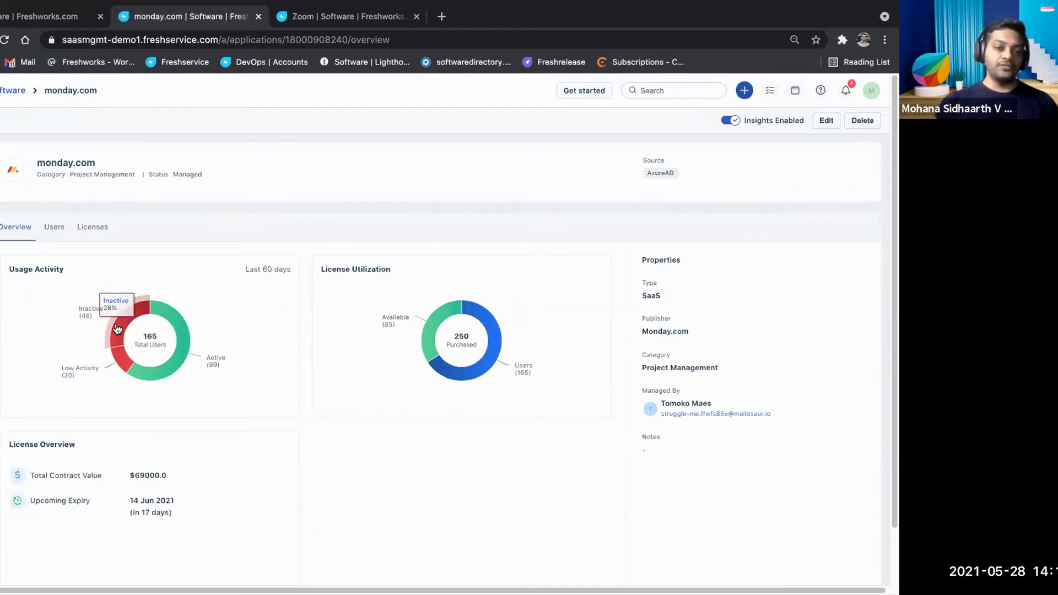
{"action": "left_click", "coordinate": [116, 329]}
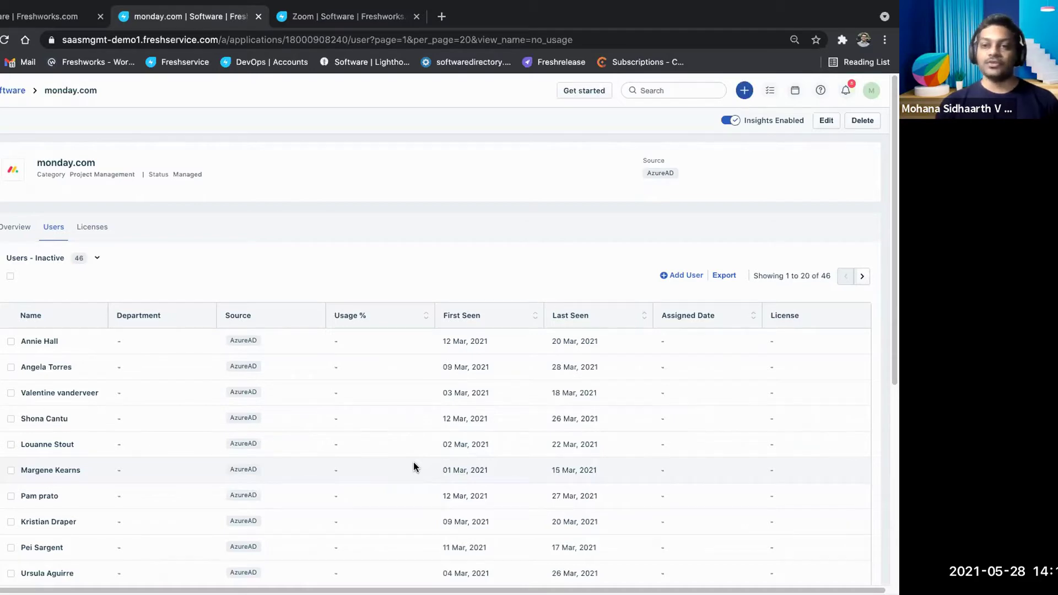
Step: Review monday.com's license contracts and examine the usage and license utilization charts on its overview
{"action": "left_click", "coordinate": [16, 237]}
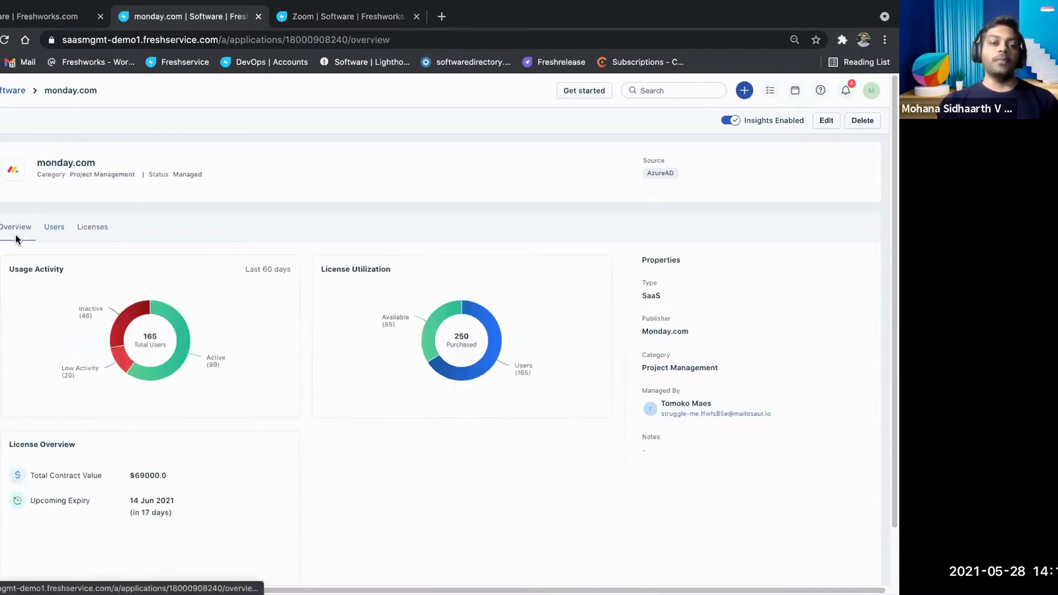
{"action": "left_click", "coordinate": [110, 235]}
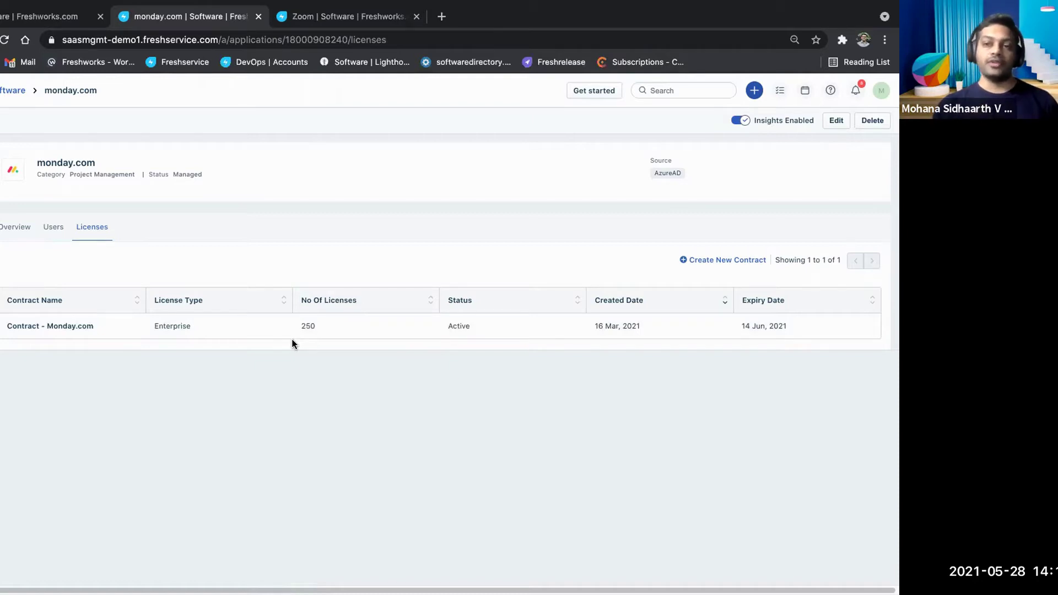
{"action": "left_click", "coordinate": [4, 242]}
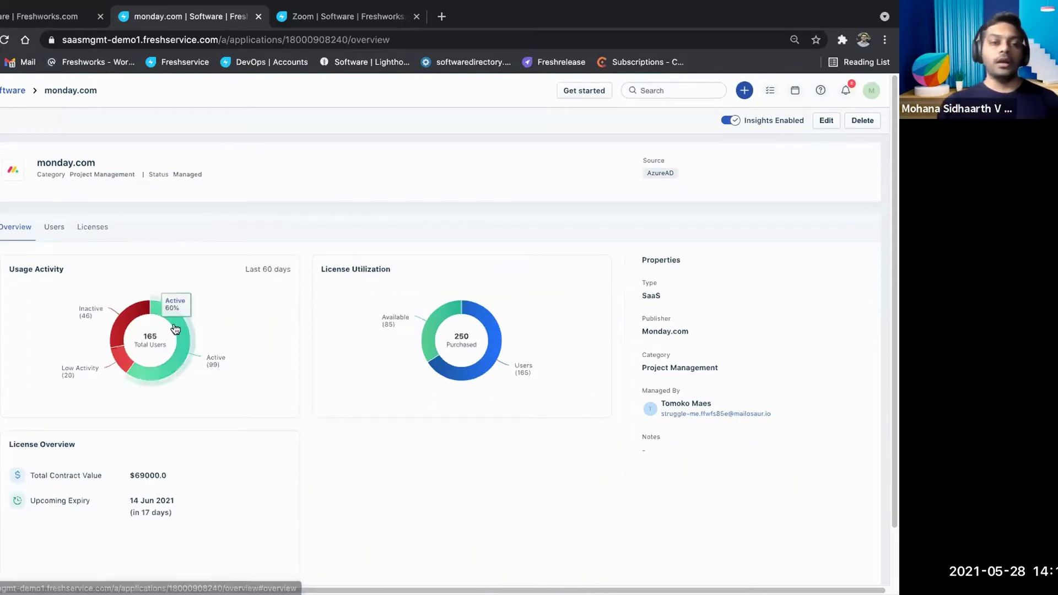
{"action": "left_click", "coordinate": [130, 510]}
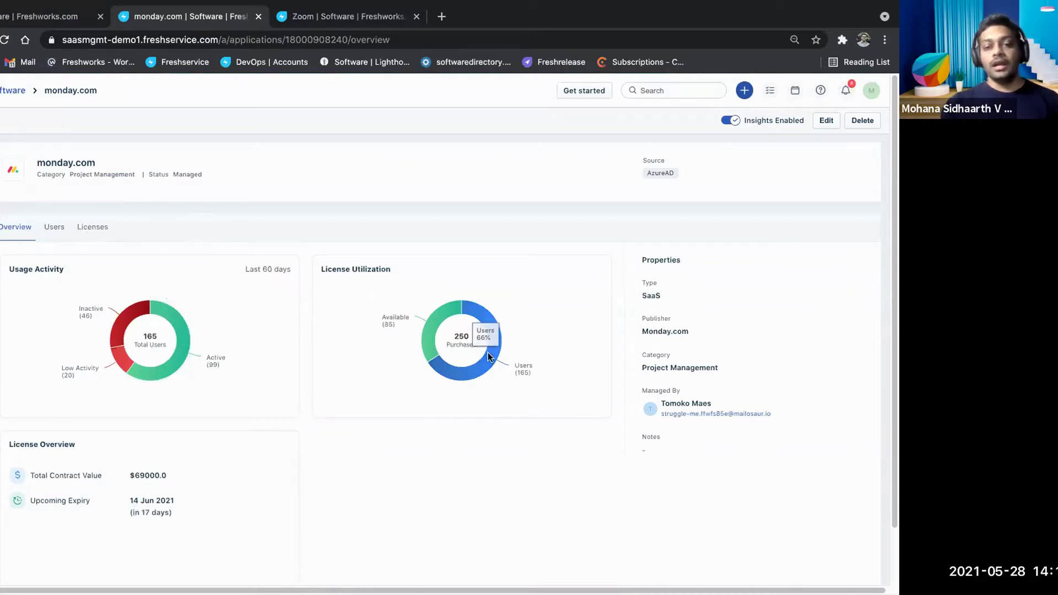
{"action": "mouse_move", "coordinate": [434, 326]}
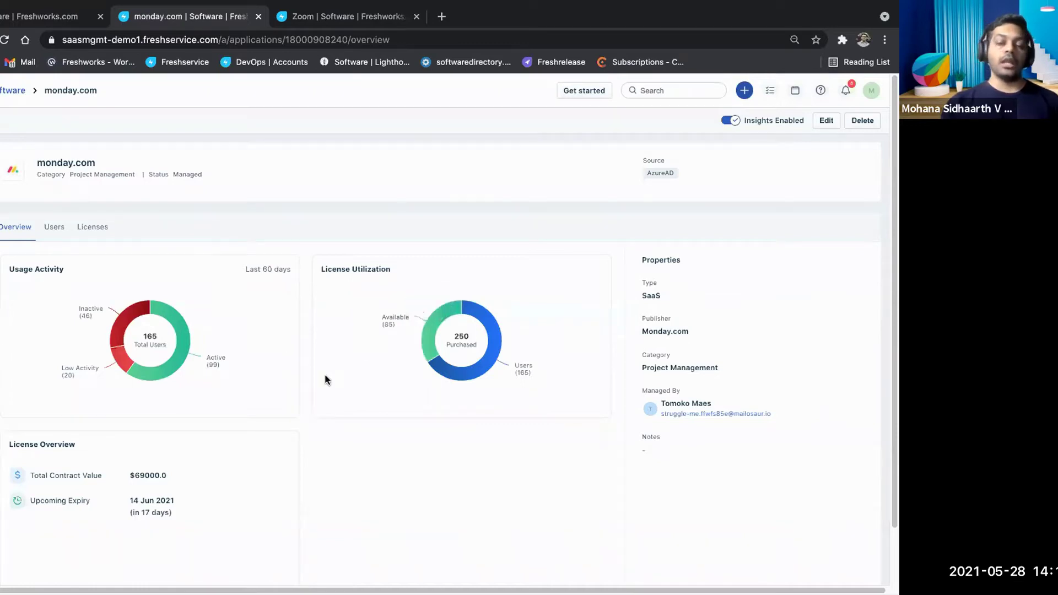
{"action": "mouse_move", "coordinate": [110, 329]}
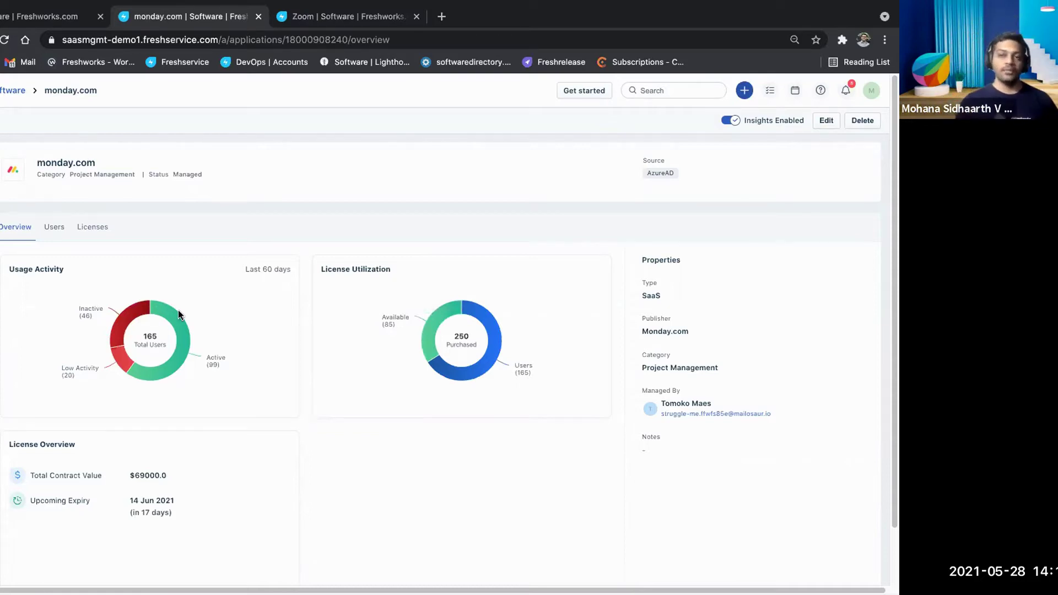
Step: Switch to the Zoom software record and review its usage, license and plan metrics
{"action": "left_click", "coordinate": [281, 21]}
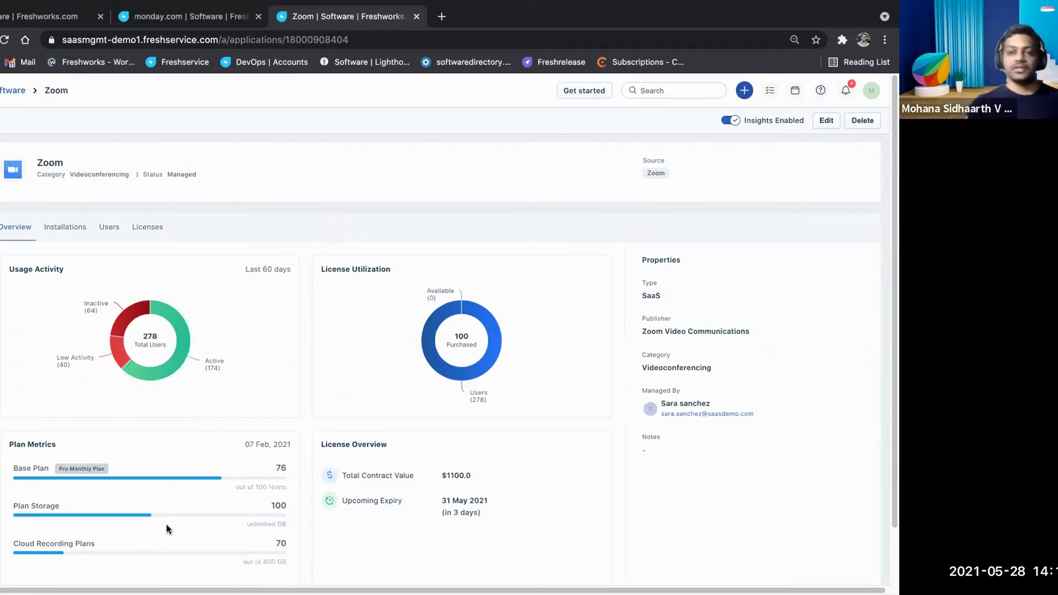
{"action": "scroll", "coordinate": [169, 530], "scroll_direction": "down", "scroll_amount": 2}
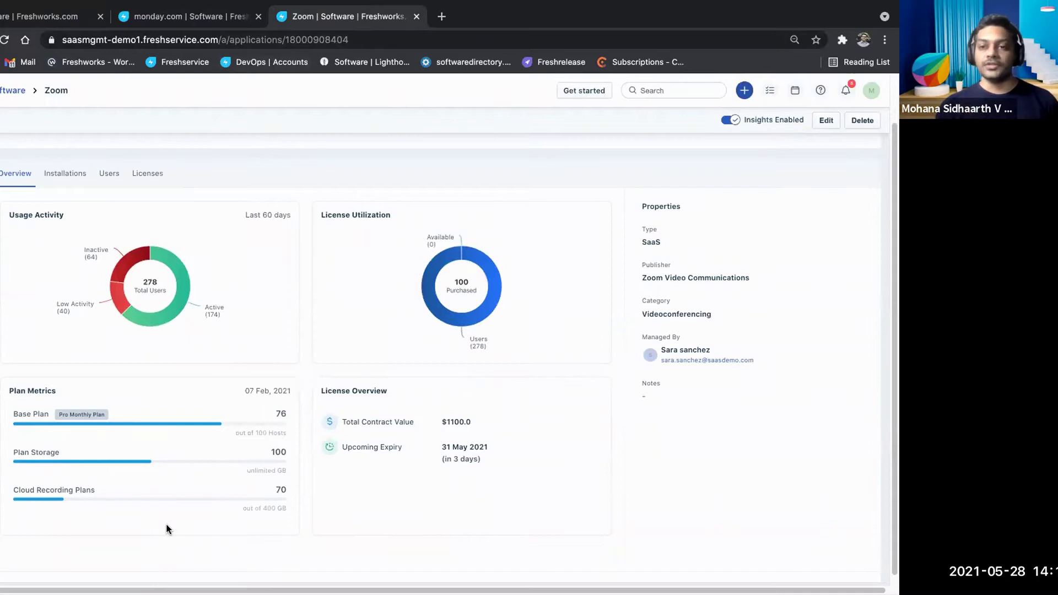
Step: Examine Zoom's full user list, including user types, meeting counts, average meeting duration and first and last seen dates
{"action": "left_click", "coordinate": [108, 174]}
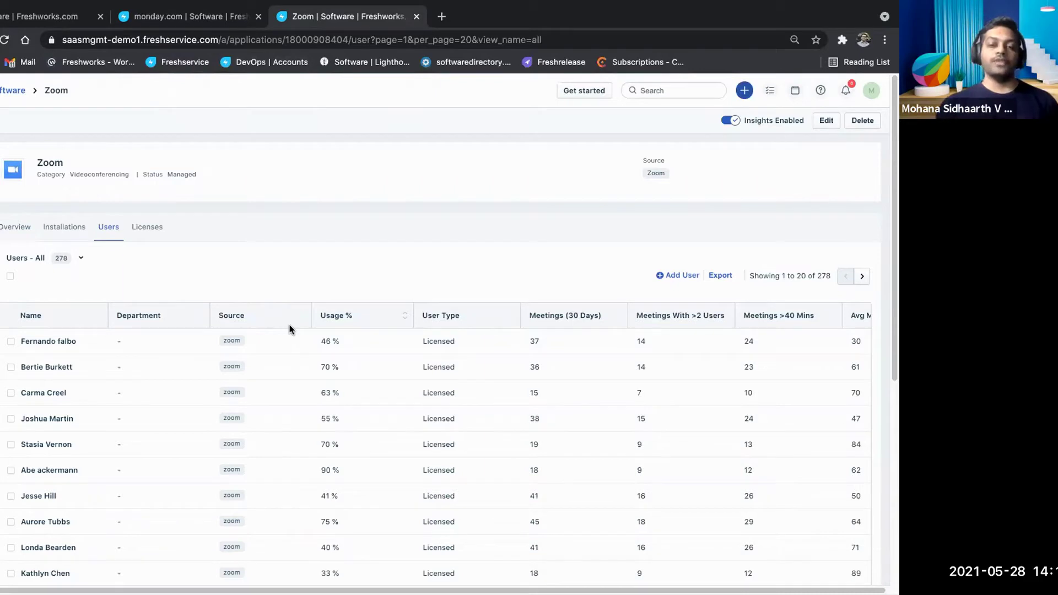
{"action": "scroll", "coordinate": [449, 378], "scroll_direction": "down", "scroll_amount": 2}
{"action": "scroll", "coordinate": [449, 463], "scroll_direction": "down", "scroll_amount": 4}
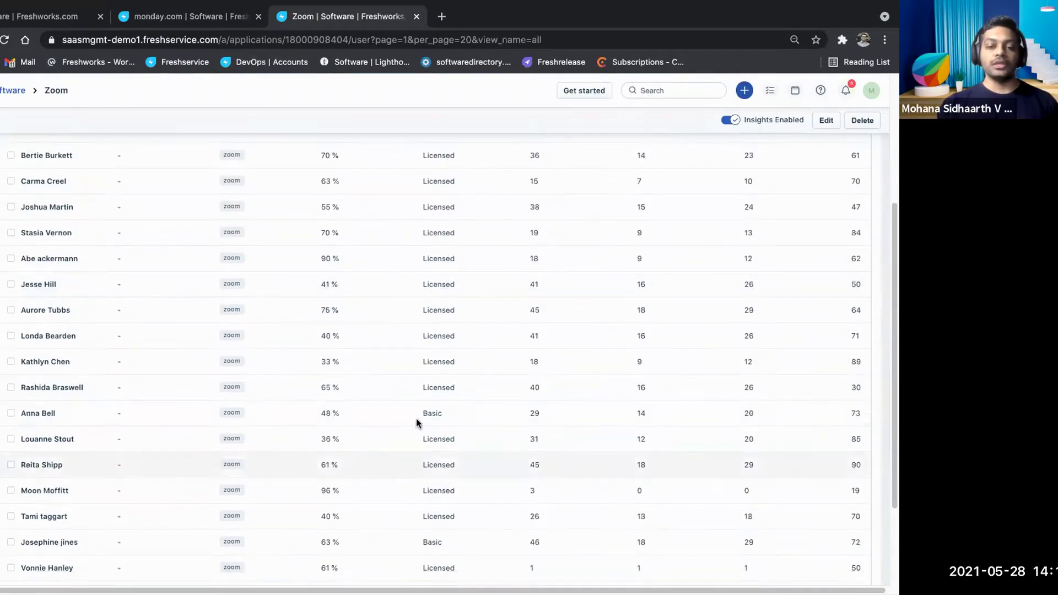
{"action": "scroll", "coordinate": [444, 434], "scroll_direction": "right", "scroll_amount": 3}
{"action": "scroll", "coordinate": [444, 434], "scroll_direction": "up", "scroll_amount": 5}
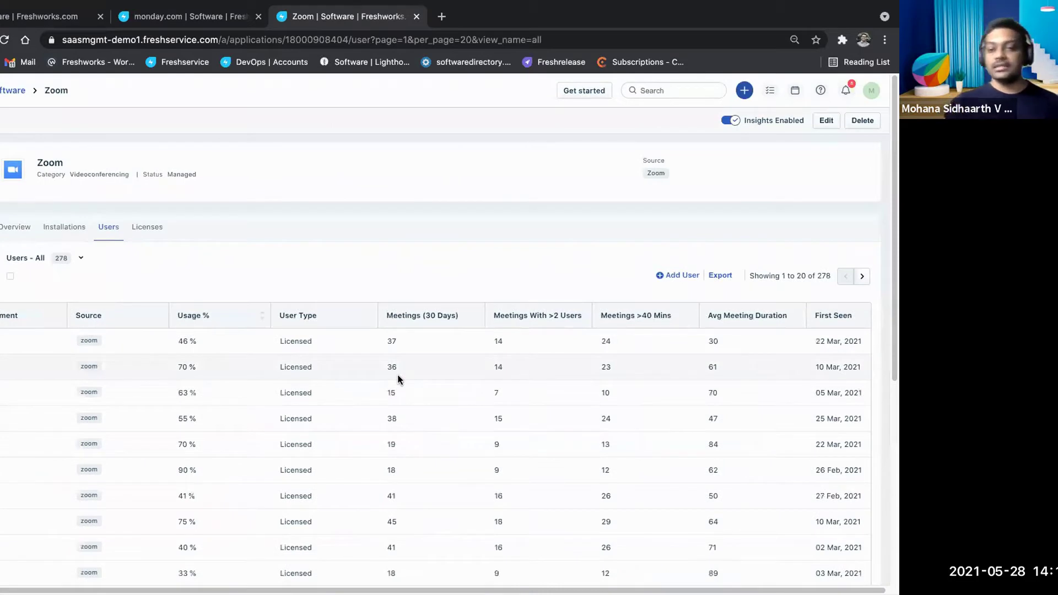
{"action": "scroll", "coordinate": [398, 377], "scroll_direction": "right", "scroll_amount": 3}
{"action": "scroll", "coordinate": [398, 374], "scroll_direction": "right", "scroll_amount": 4}
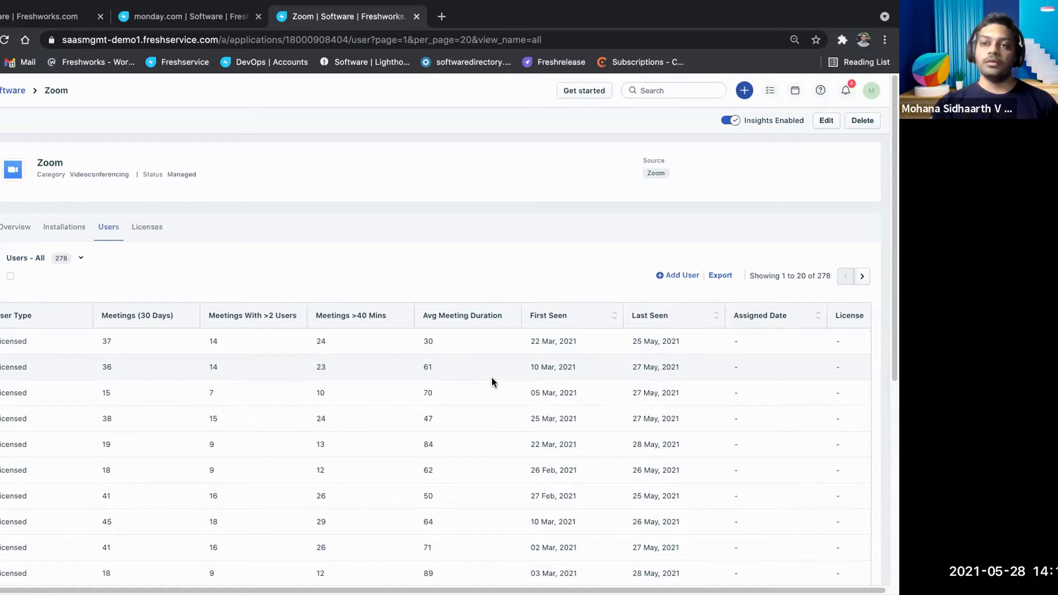
{"action": "scroll", "coordinate": [492, 378], "scroll_direction": "left", "scroll_amount": 8}
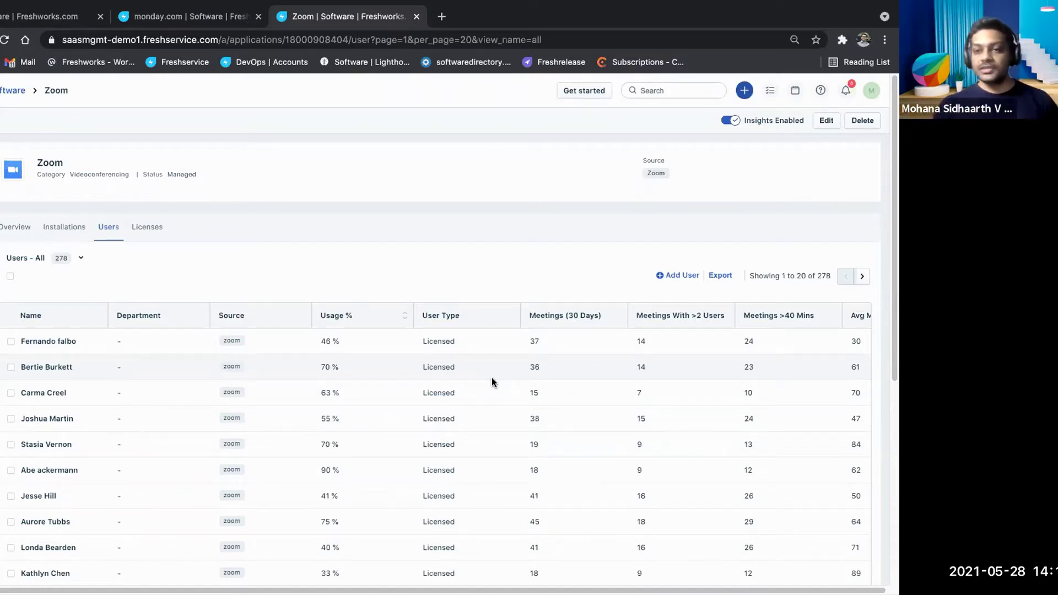
Step: Recheck Zoom's overview, return to its user list and filter it to Inactive users
{"action": "left_click", "coordinate": [11, 230]}
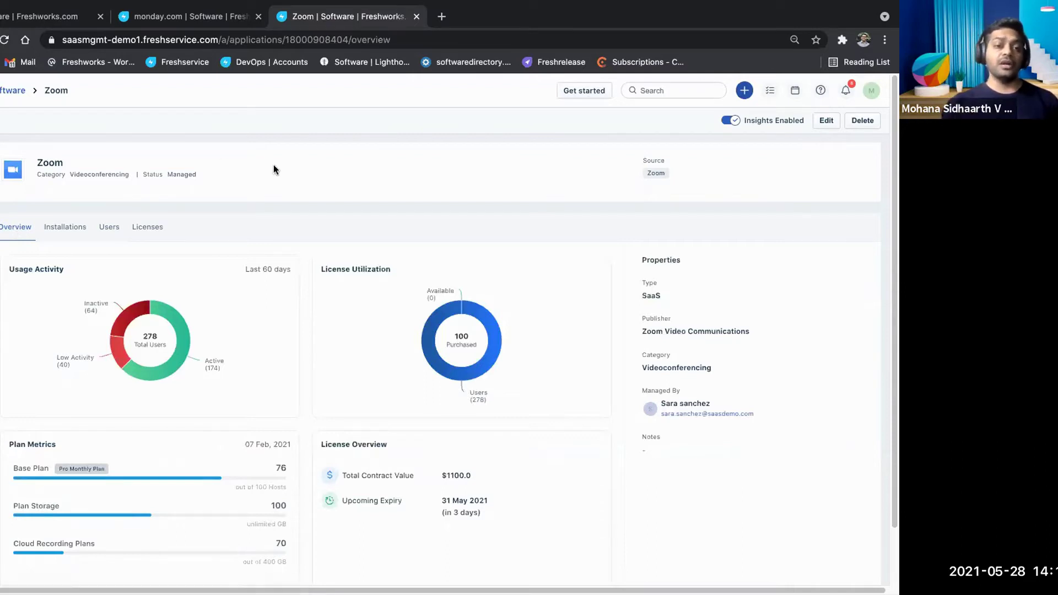
{"action": "left_click", "coordinate": [113, 229]}
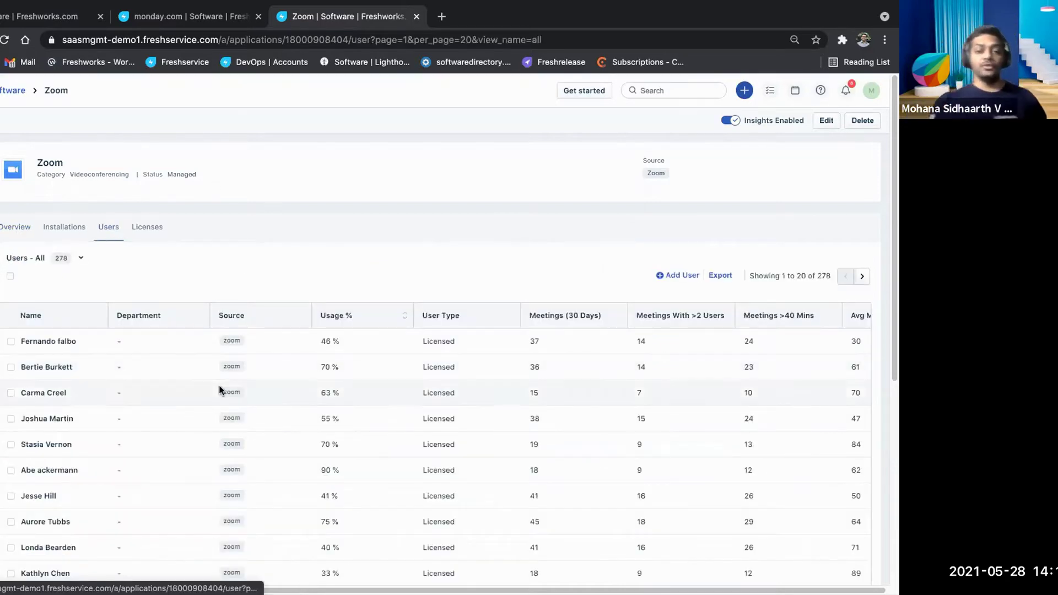
{"action": "scroll", "coordinate": [219, 390], "scroll_direction": "down", "scroll_amount": 3}
{"action": "scroll", "coordinate": [485, 480], "scroll_direction": "up", "scroll_amount": 3}
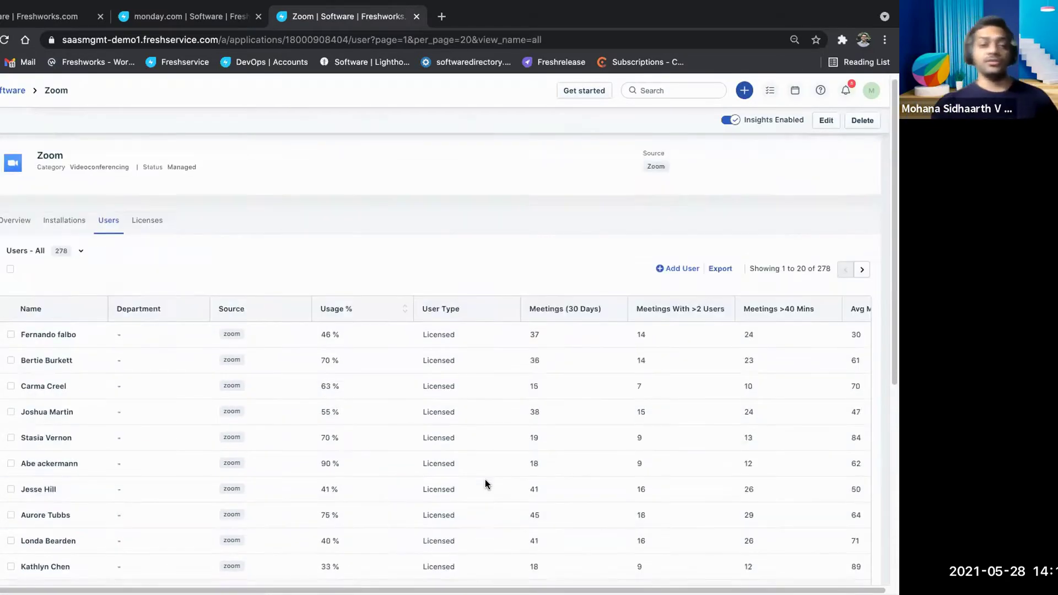
{"action": "left_click", "coordinate": [81, 258]}
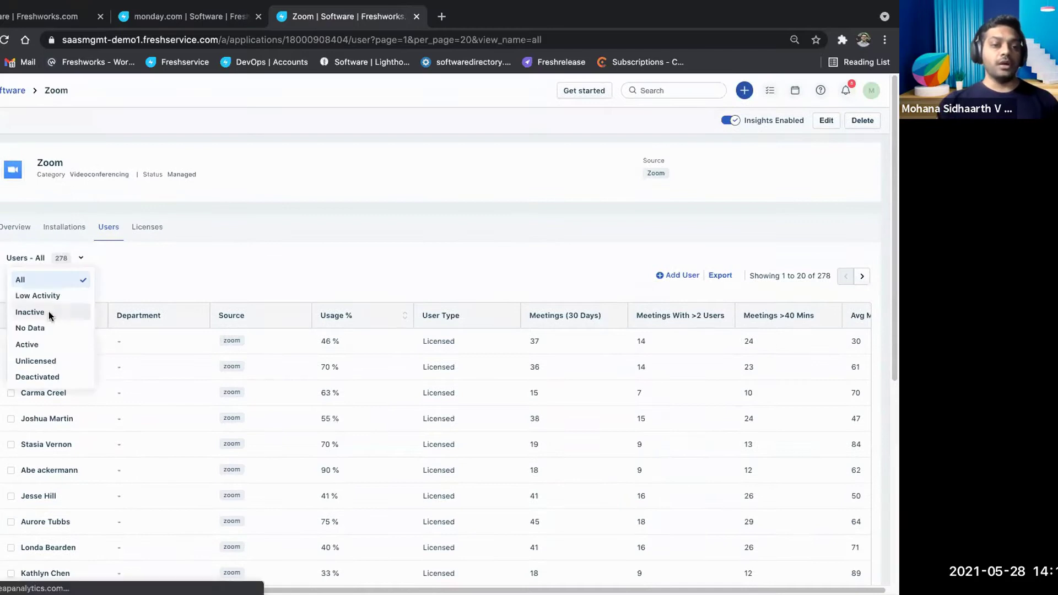
{"action": "left_click", "coordinate": [50, 313]}
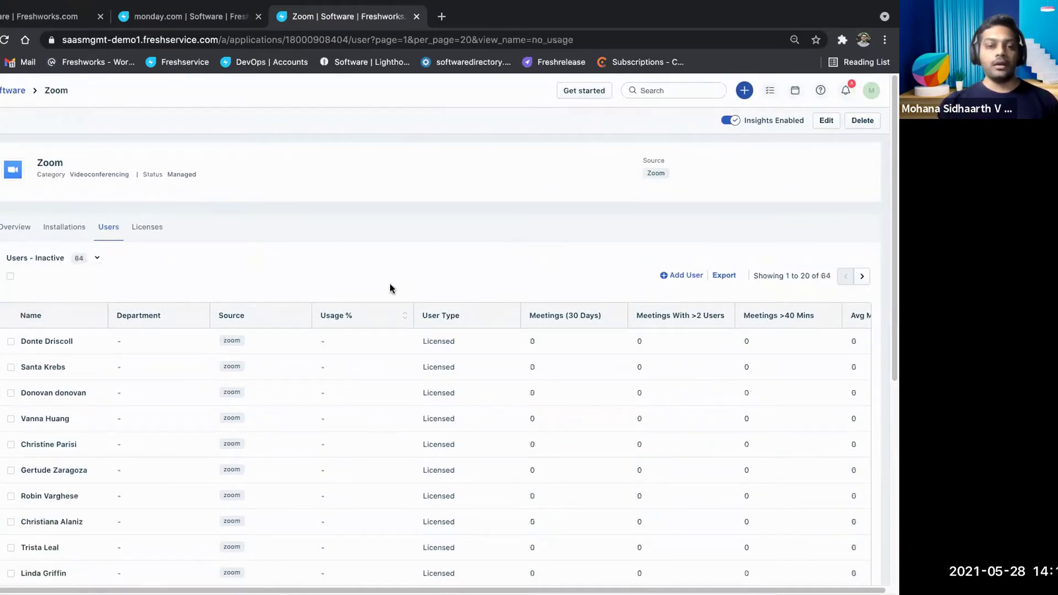
Step: Examine the inactive Zoom users' license types, meeting activity and last seen dates
{"action": "scroll", "coordinate": [399, 332], "scroll_direction": "down", "scroll_amount": 2}
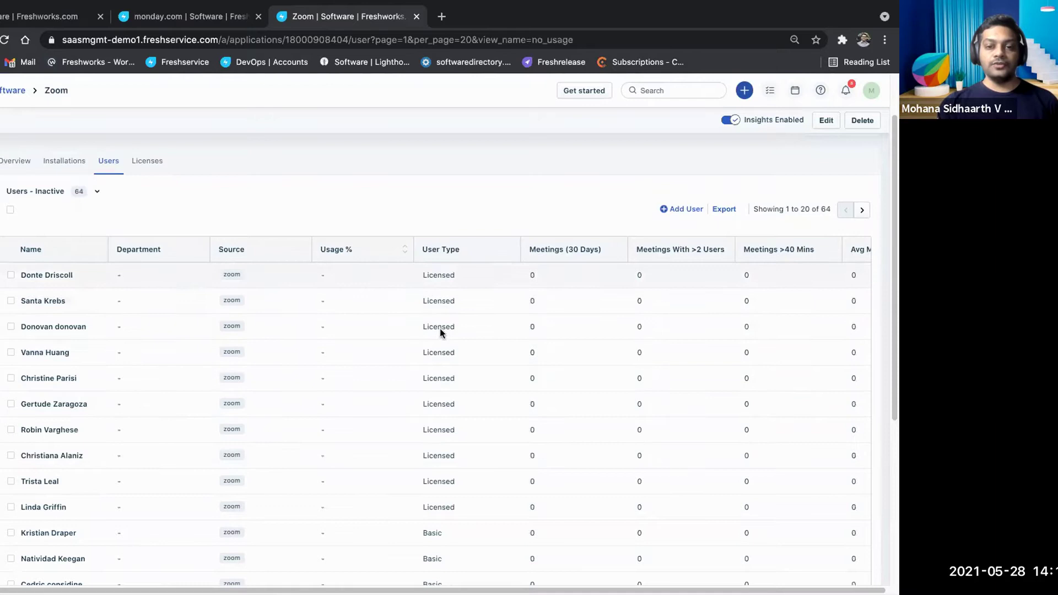
{"action": "scroll", "coordinate": [438, 361], "scroll_direction": "right", "scroll_amount": 5}
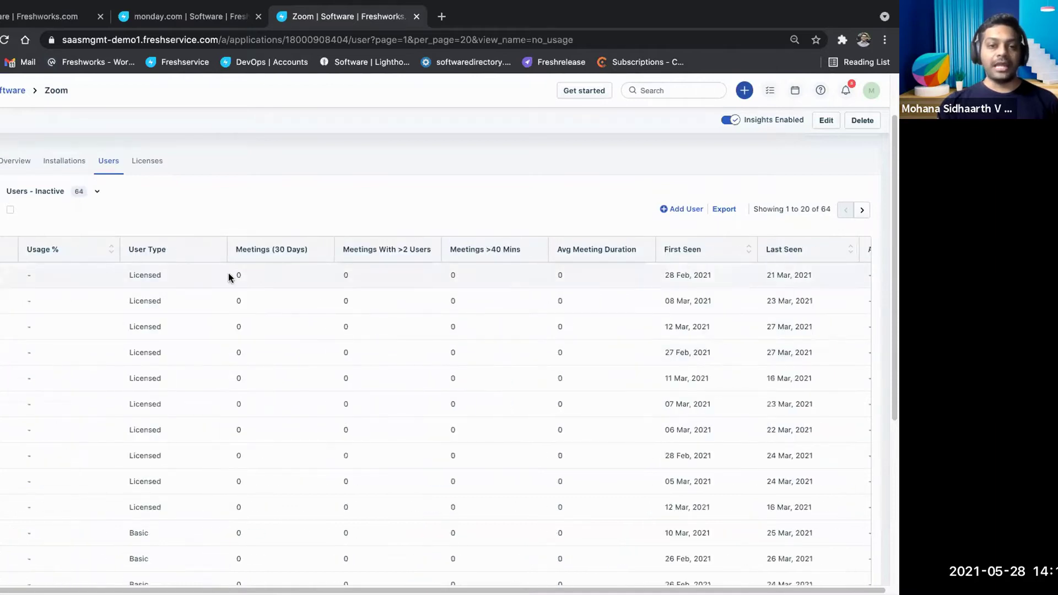
{"action": "scroll", "coordinate": [291, 328], "scroll_direction": "up", "scroll_amount": 1}
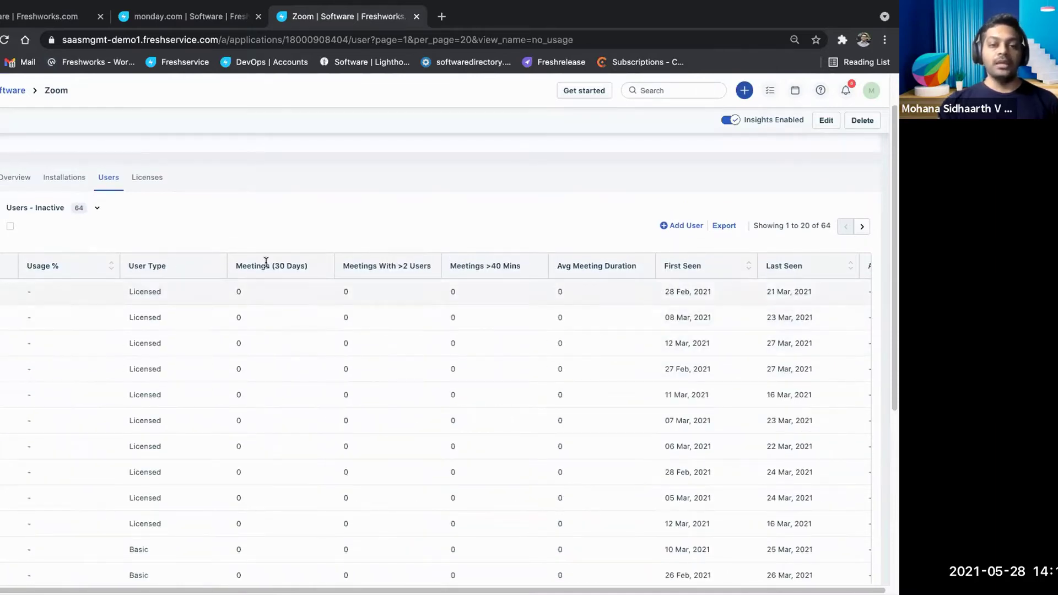
Step: Compare the inactive Zoom users' meeting counts and durations with their user types, assigned dates and license columns
{"action": "scroll", "coordinate": [247, 333], "scroll_direction": "right", "scroll_amount": 3}
{"action": "scroll", "coordinate": [247, 334], "scroll_direction": "left", "scroll_amount": 2}
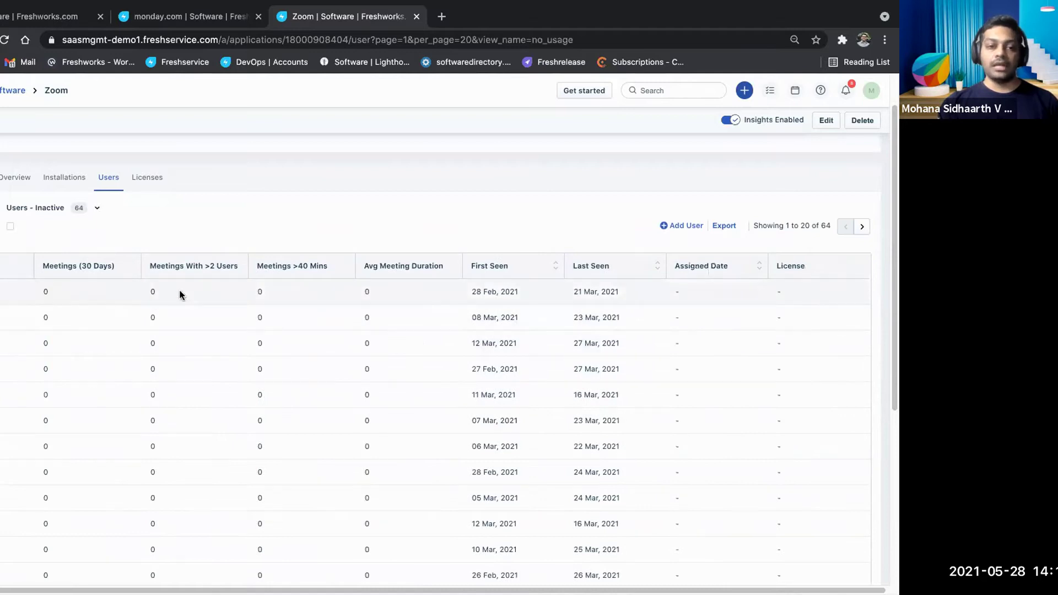
{"action": "scroll", "coordinate": [154, 292], "scroll_direction": "left", "scroll_amount": 8}
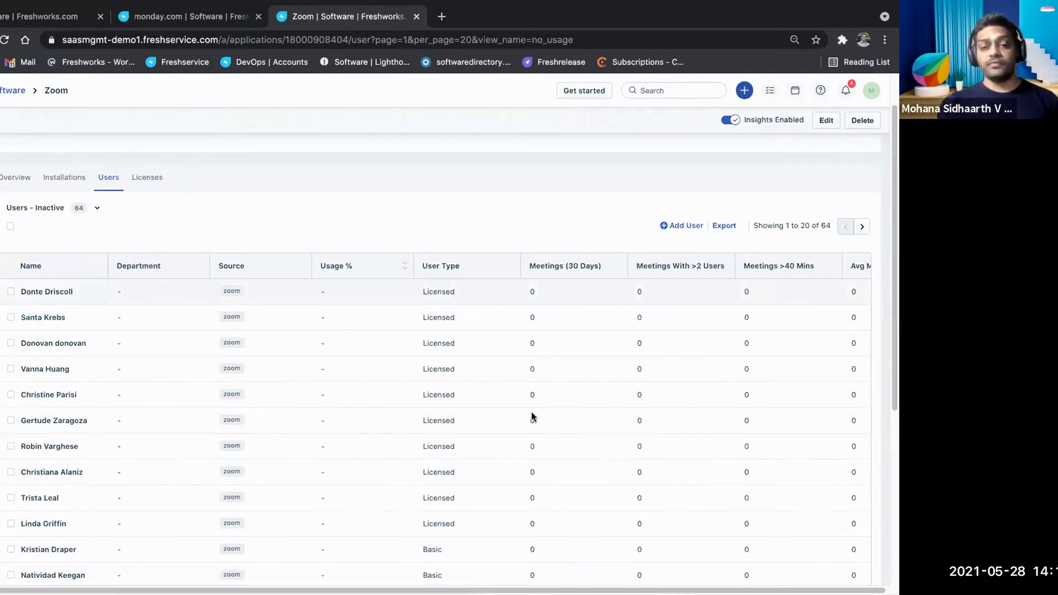
{"action": "scroll", "coordinate": [534, 417], "scroll_direction": "right", "scroll_amount": 10}
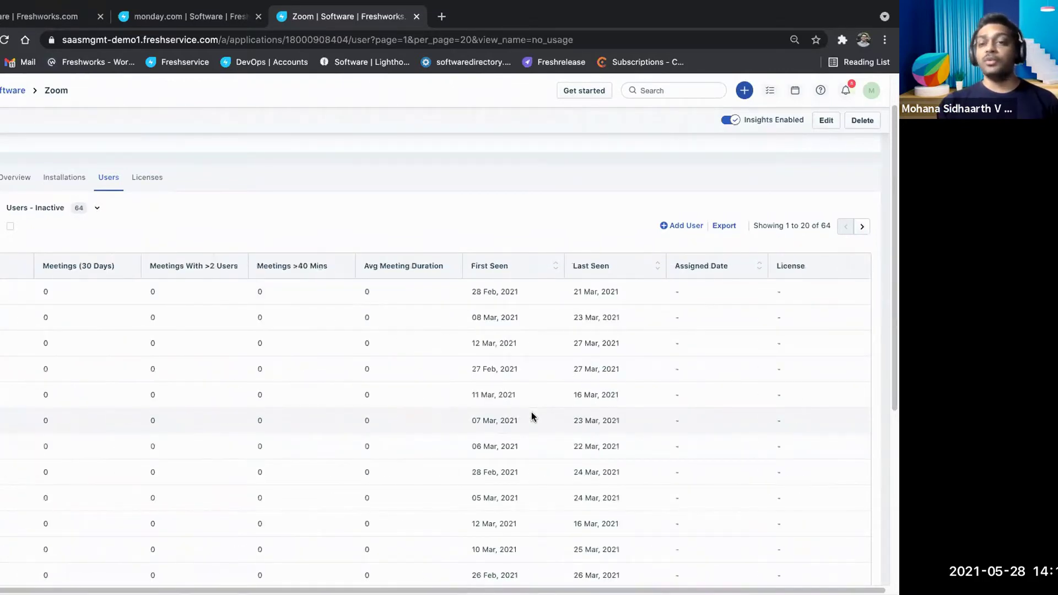
{"action": "scroll", "coordinate": [533, 417], "scroll_direction": "left", "scroll_amount": 10}
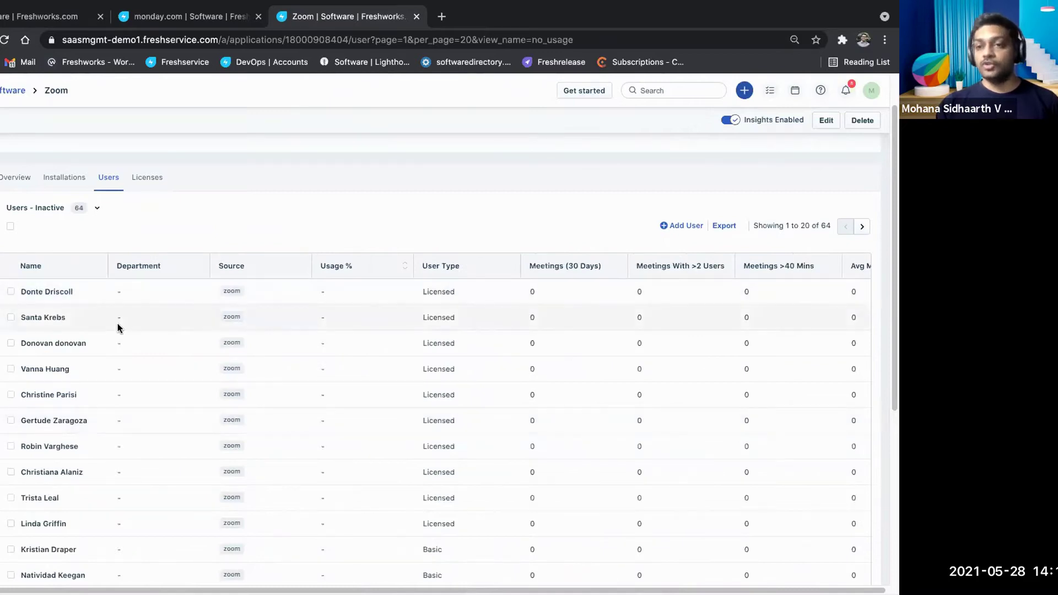
Step: Initiate the Downgrade to Basic app action in Zoom for the first three inactive users in the list
{"action": "left_click", "coordinate": [11, 226]}
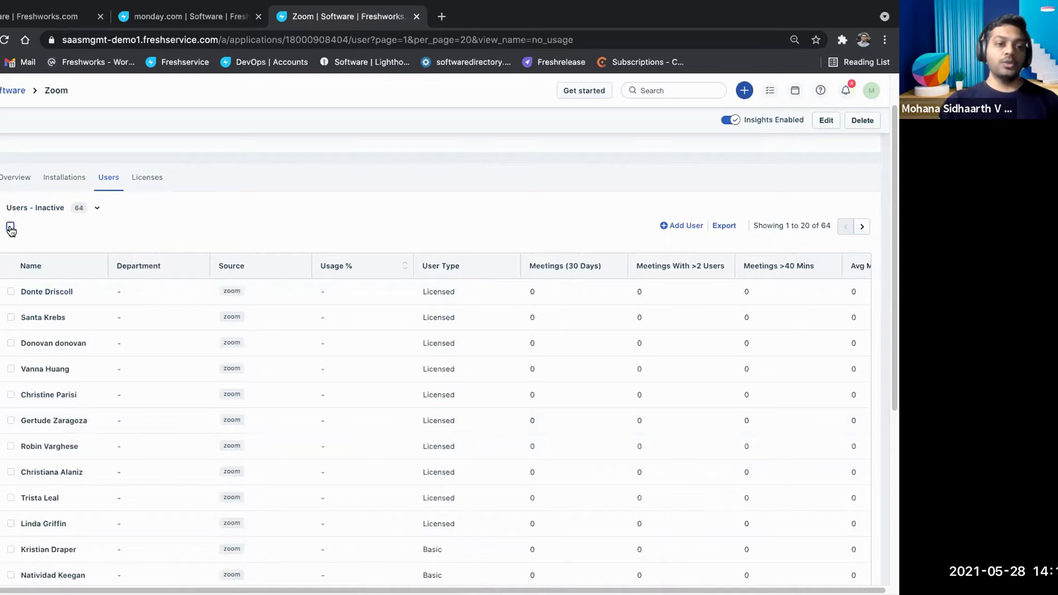
{"action": "left_click", "coordinate": [11, 226]}
{"action": "left_click", "coordinate": [11, 291]}
{"action": "left_click", "coordinate": [11, 318]}
{"action": "left_click", "coordinate": [11, 343]}
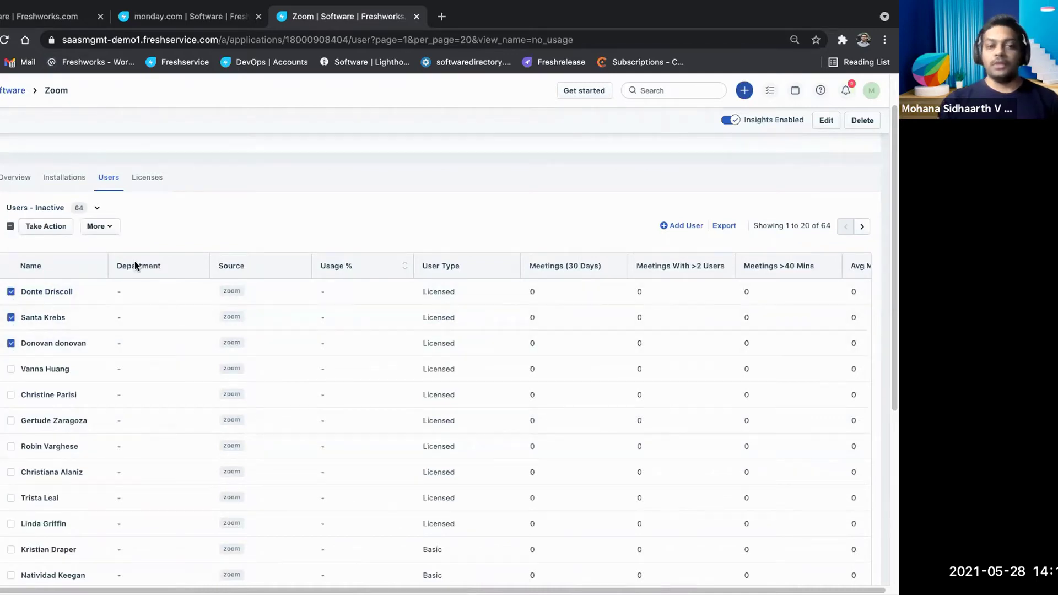
{"action": "left_click", "coordinate": [68, 231]}
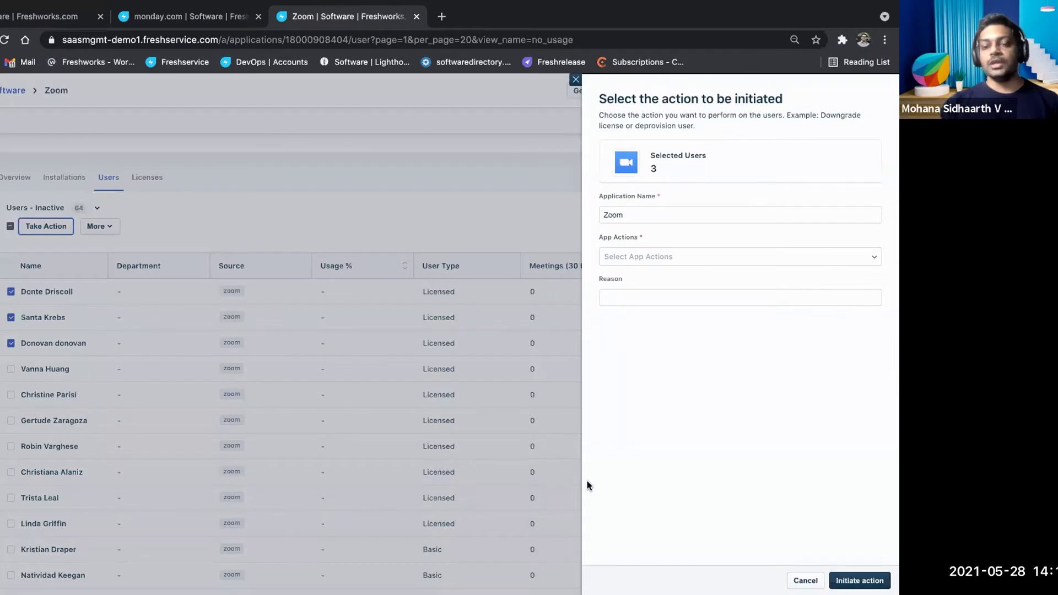
{"action": "left_click", "coordinate": [623, 257]}
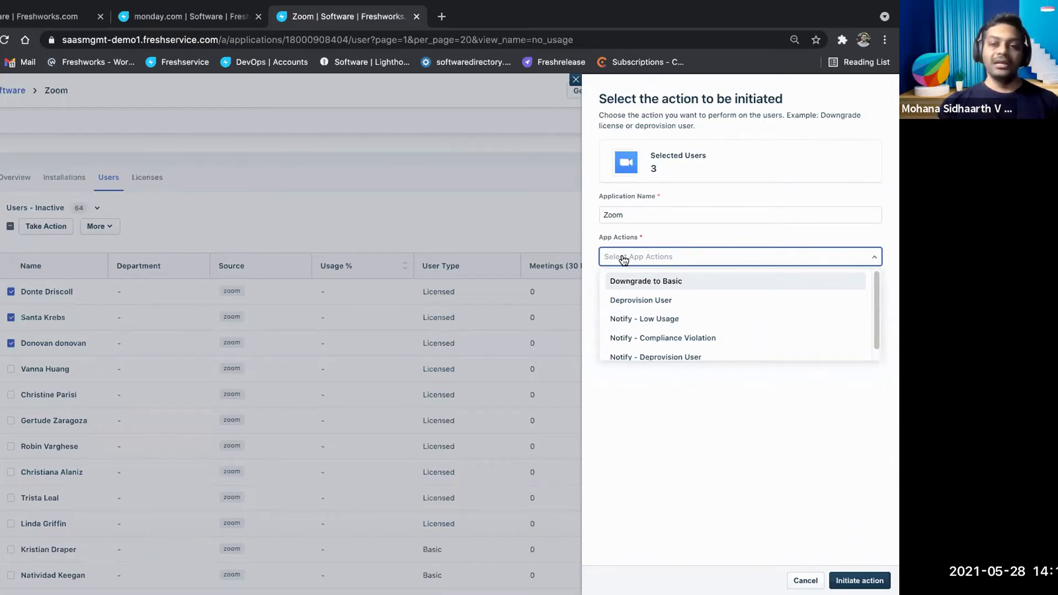
{"action": "left_click", "coordinate": [670, 287]}
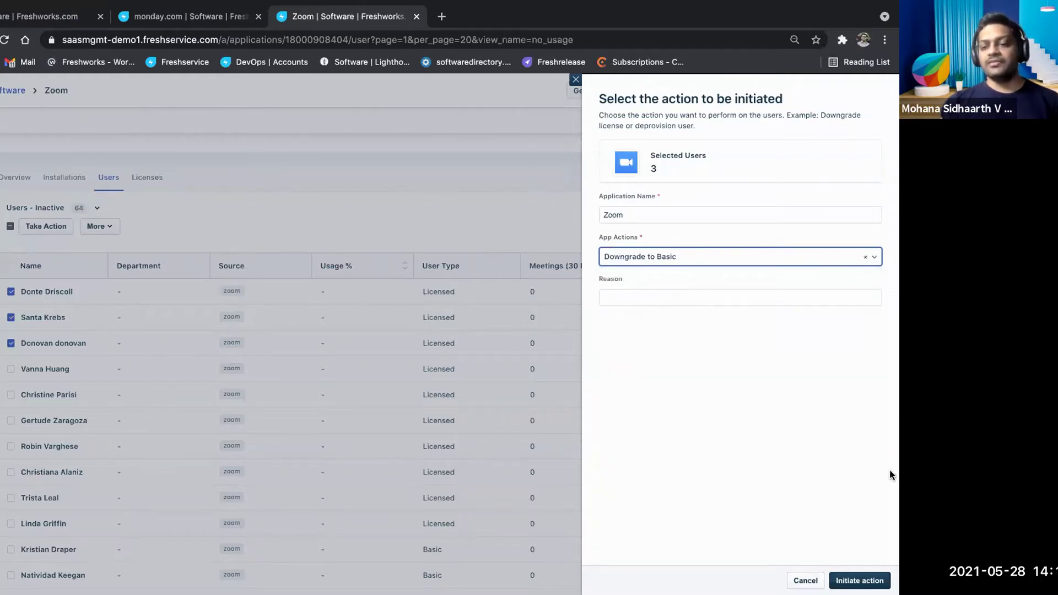
{"action": "left_click", "coordinate": [859, 580]}
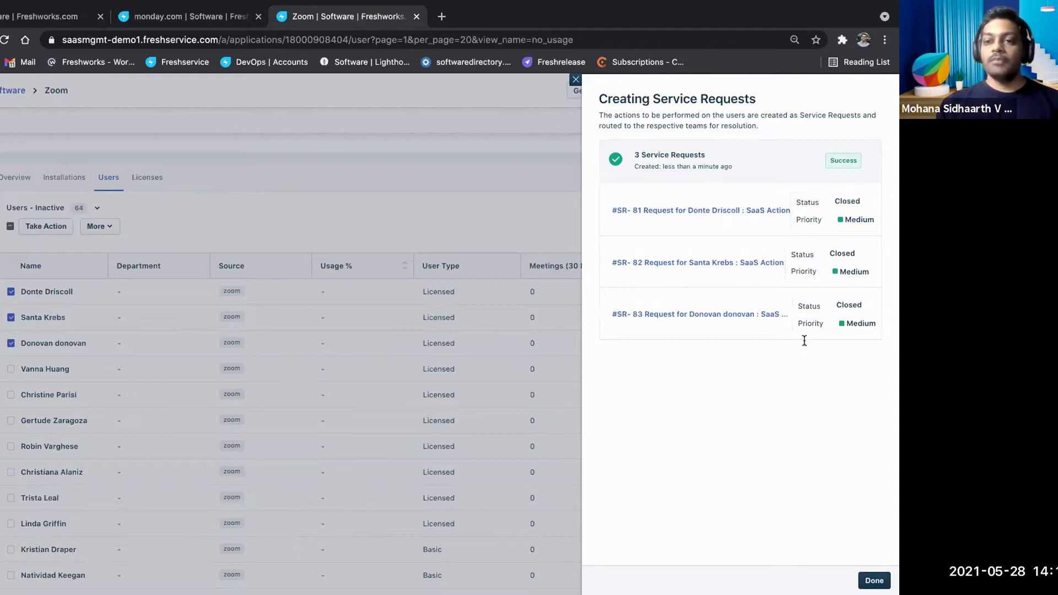
Step: Open the first user's service request and inspect the Zoom Optimization workflow's condition and Update User with Email action settings
{"action": "left_click", "coordinate": [716, 213]}
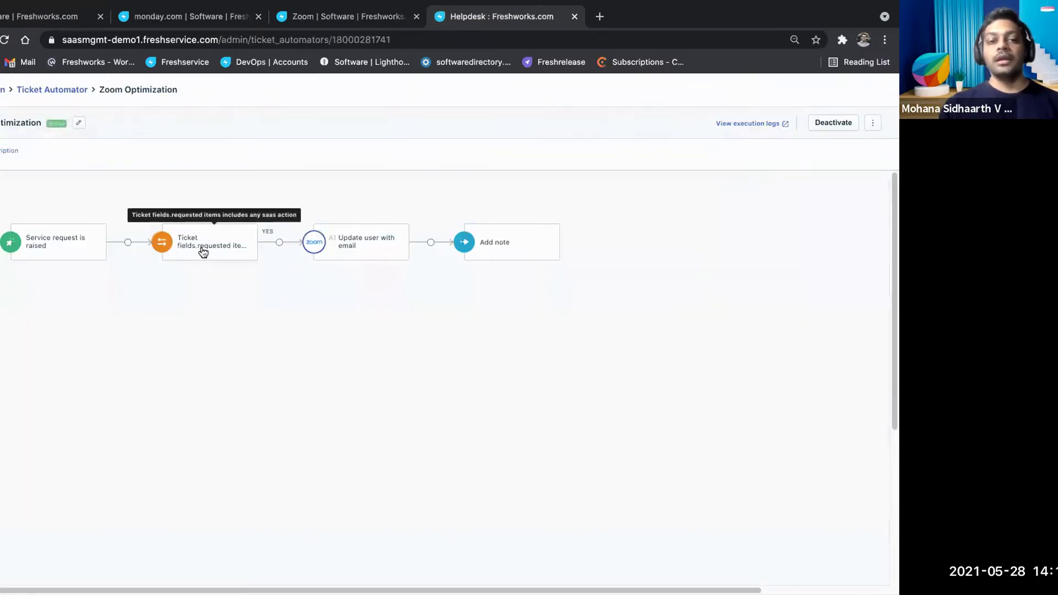
{"action": "left_click", "coordinate": [224, 246]}
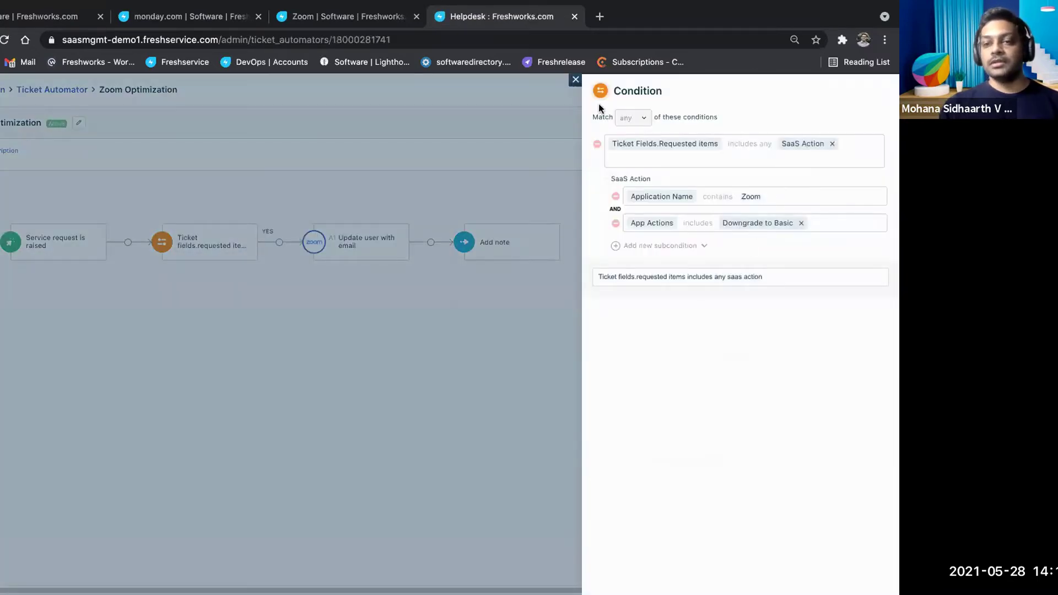
{"action": "left_click", "coordinate": [576, 80]}
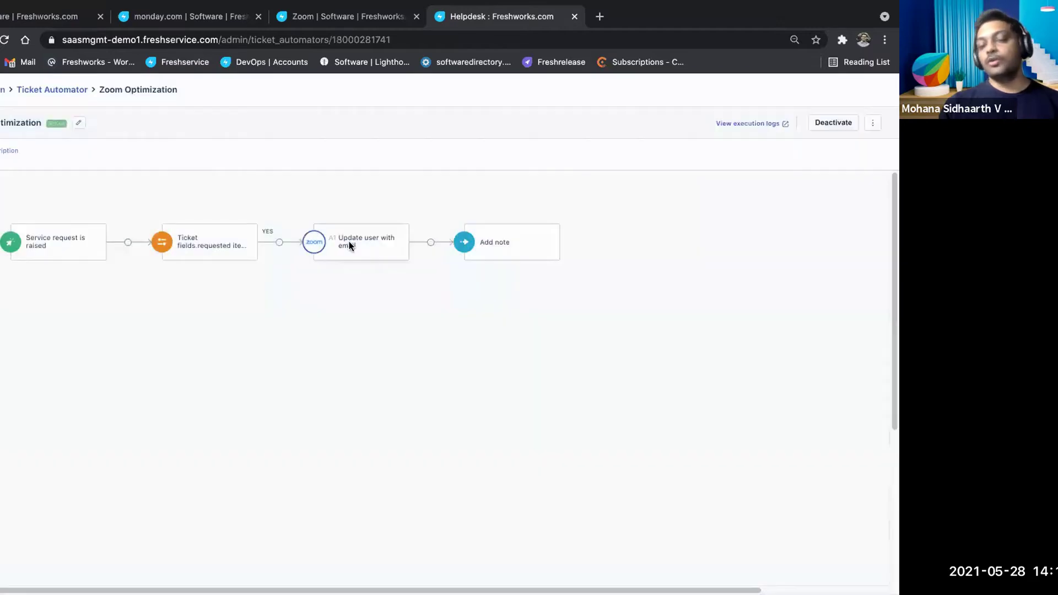
{"action": "left_click", "coordinate": [349, 246]}
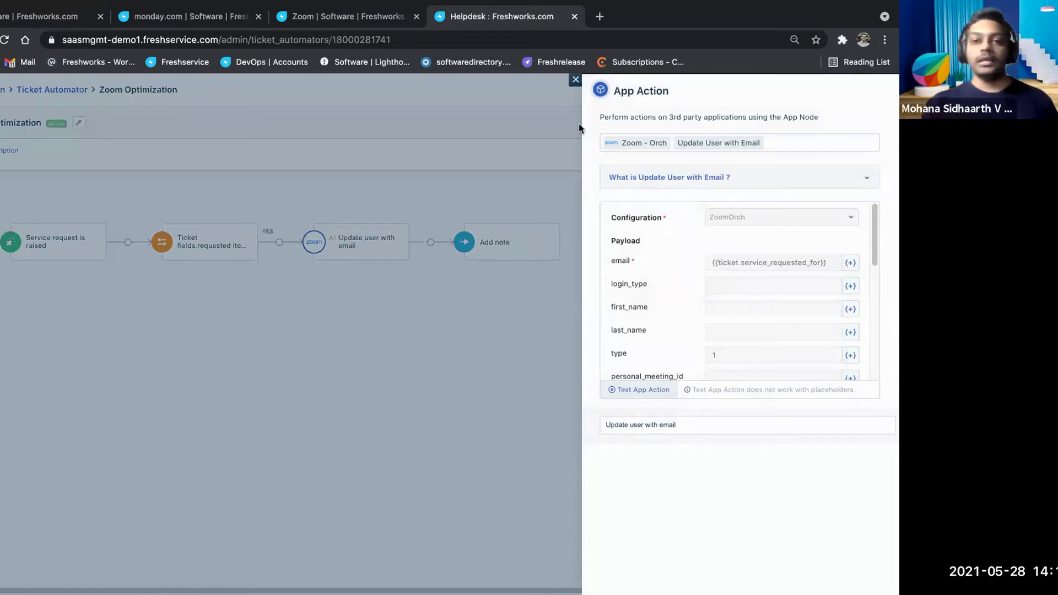
{"action": "left_click", "coordinate": [576, 79]}
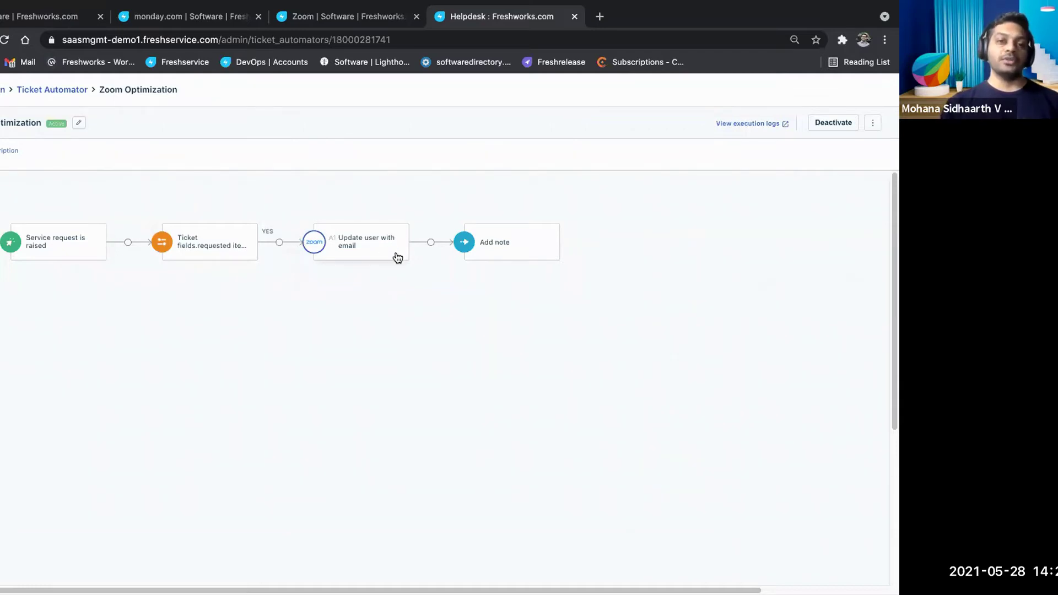
Step: Return to the Zoom record, close the service request summary and go back to the managed software list
{"action": "left_click", "coordinate": [343, 10]}
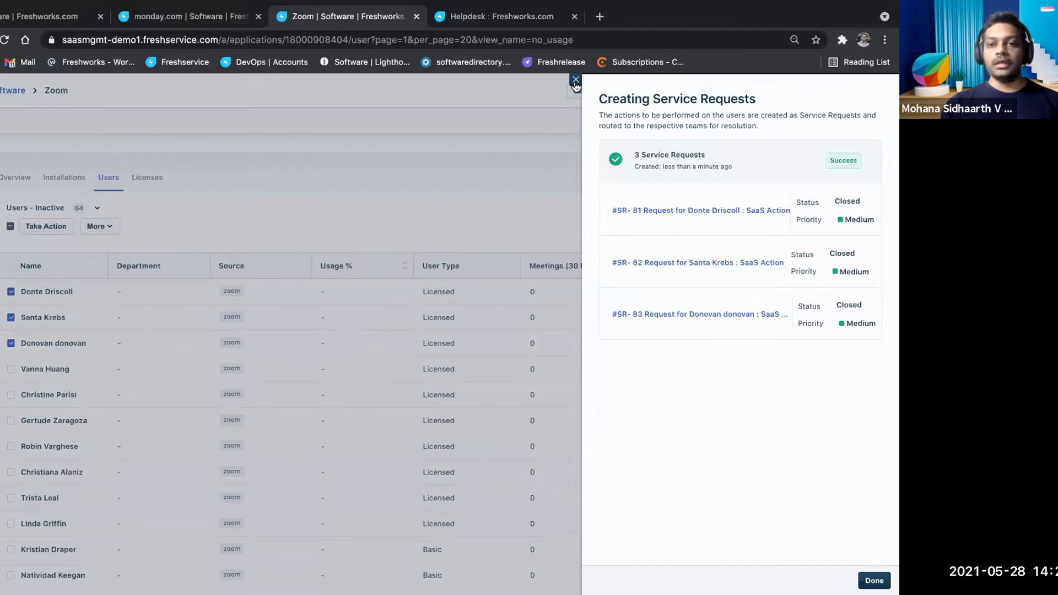
{"action": "left_click", "coordinate": [575, 81]}
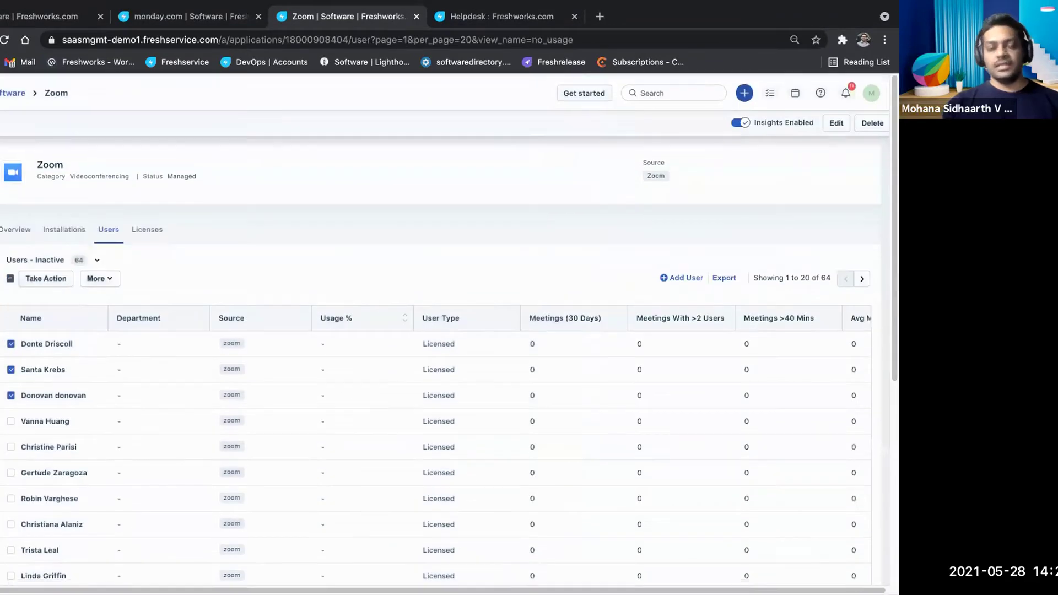
{"action": "left_click", "coordinate": [8, 91]}
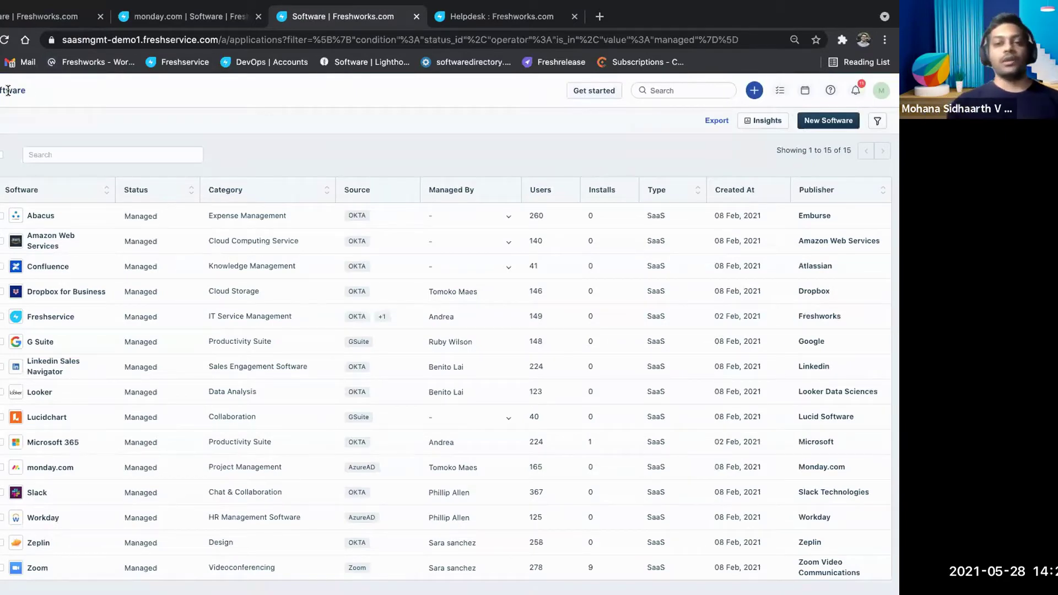
Step: Review the Operational, Usage and Compliance findings in Software Insights for the managed software, and close the insights
{"action": "left_click", "coordinate": [751, 122]}
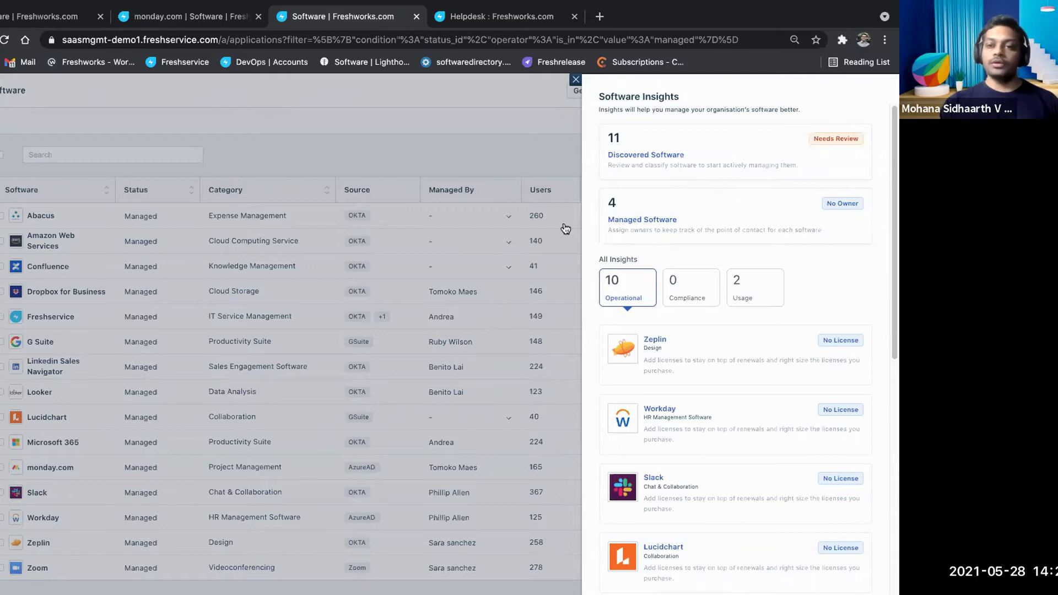
{"action": "scroll", "coordinate": [620, 260], "scroll_direction": "down", "scroll_amount": 3}
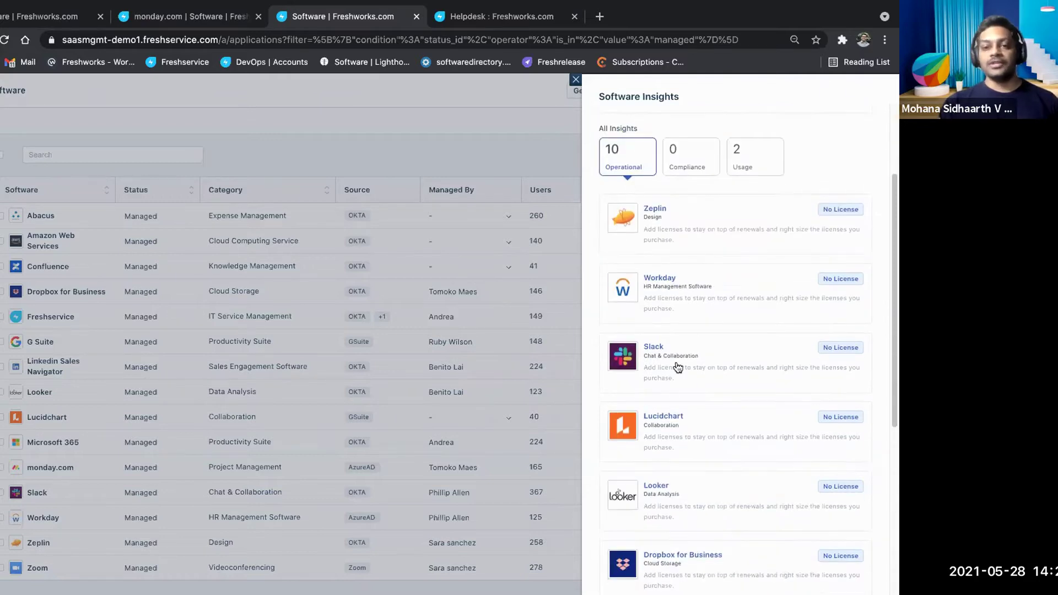
{"action": "scroll", "coordinate": [715, 475], "scroll_direction": "up", "scroll_amount": 3}
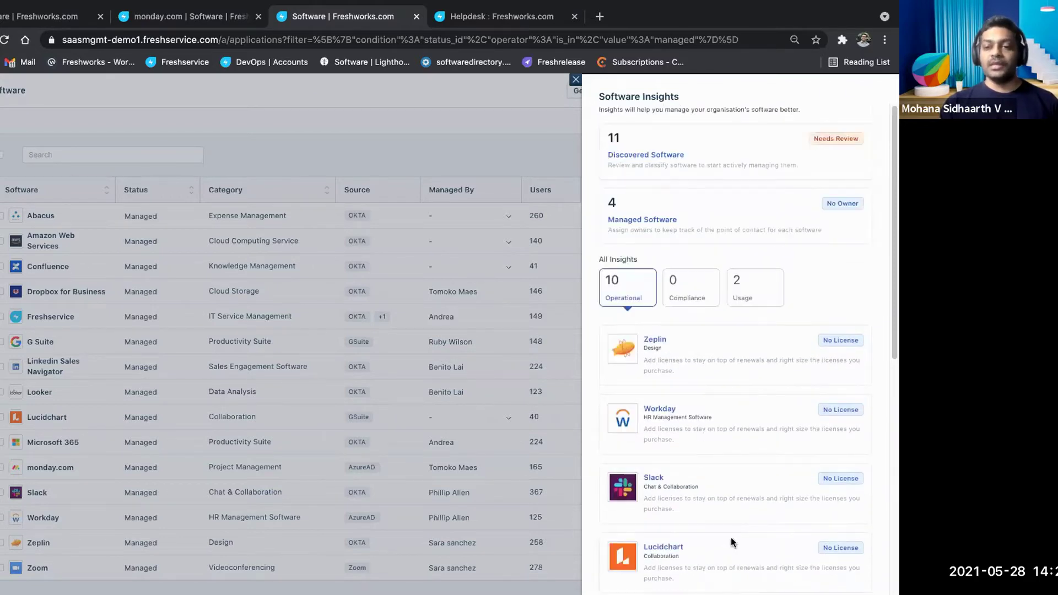
{"action": "left_click", "coordinate": [766, 298]}
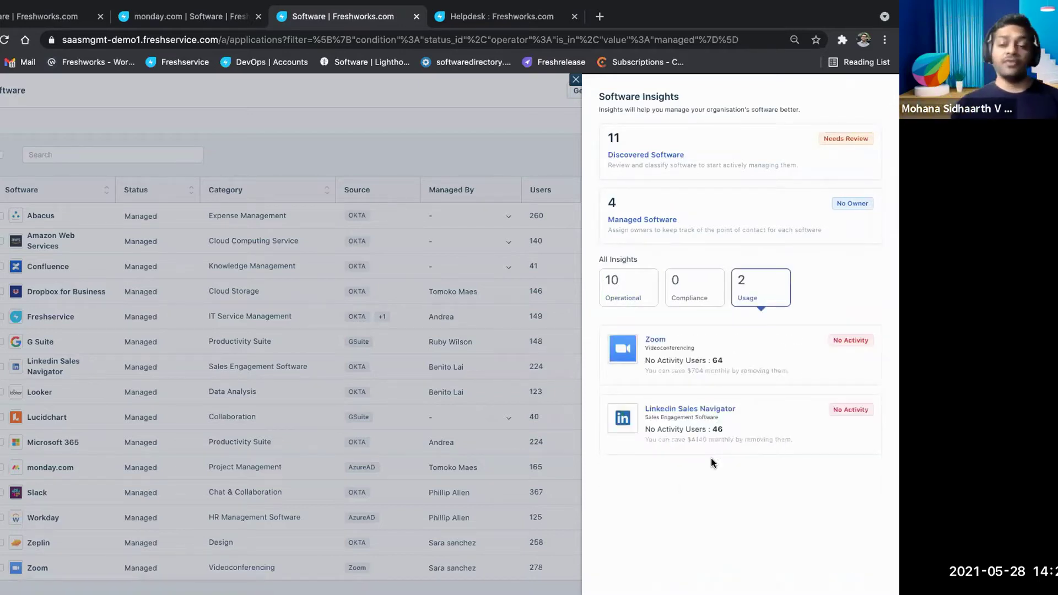
{"action": "mouse_move", "coordinate": [697, 362]}
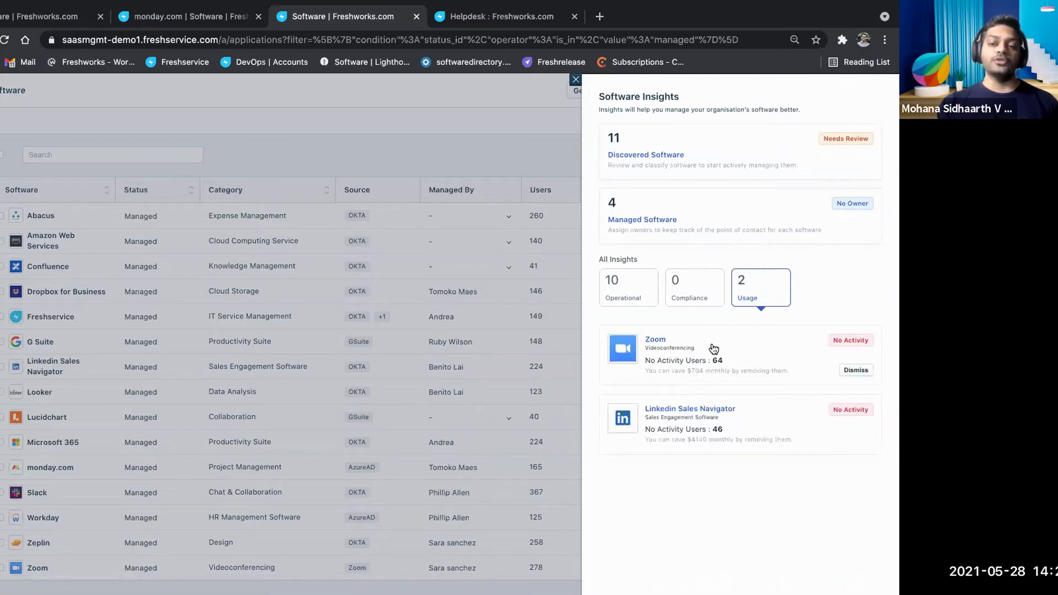
{"action": "mouse_move", "coordinate": [701, 414]}
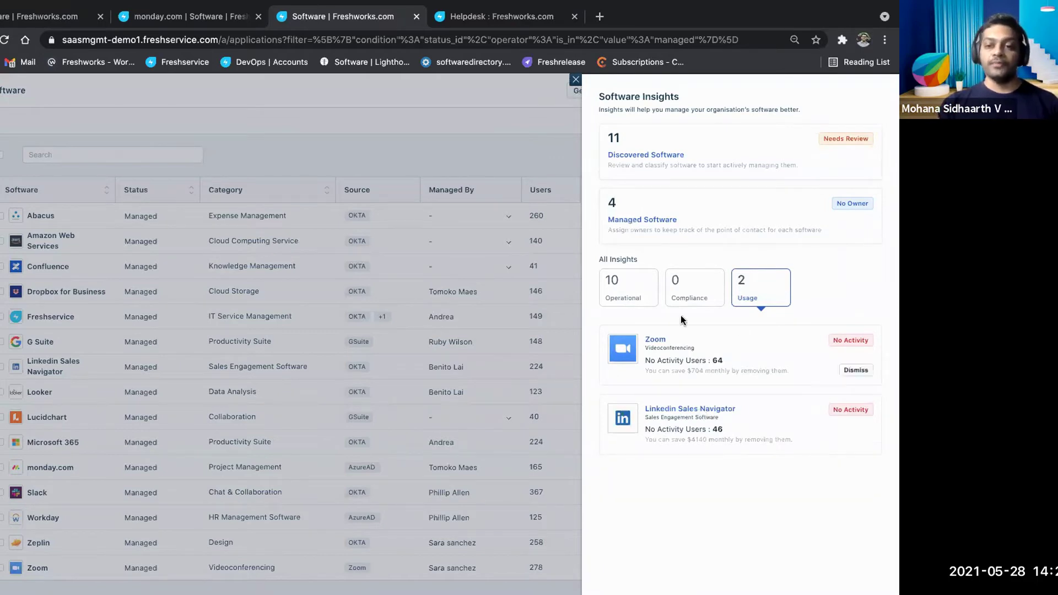
{"action": "left_click", "coordinate": [693, 285]}
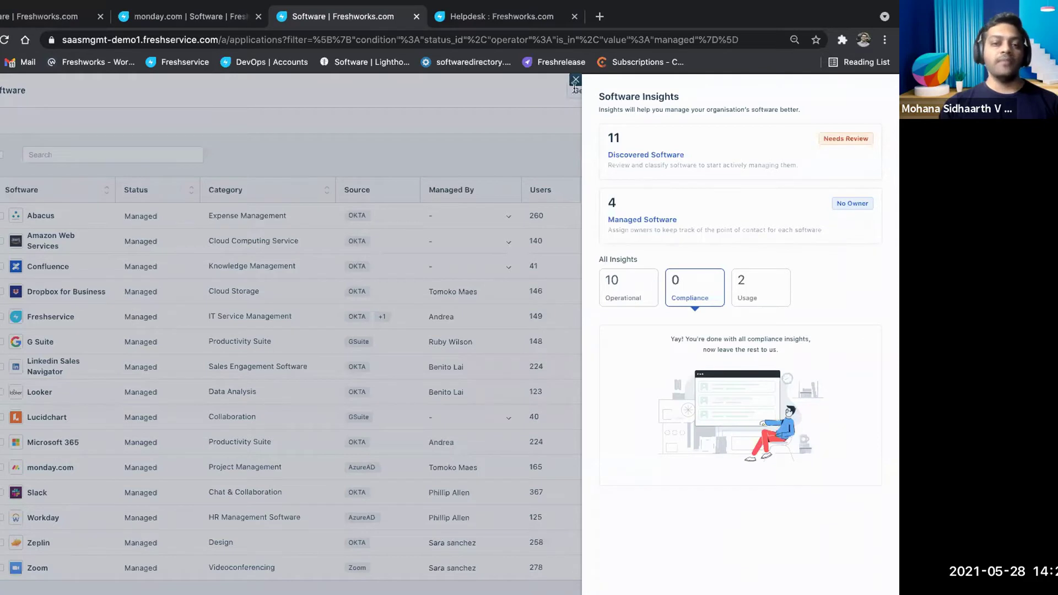
{"action": "left_click", "coordinate": [575, 81]}
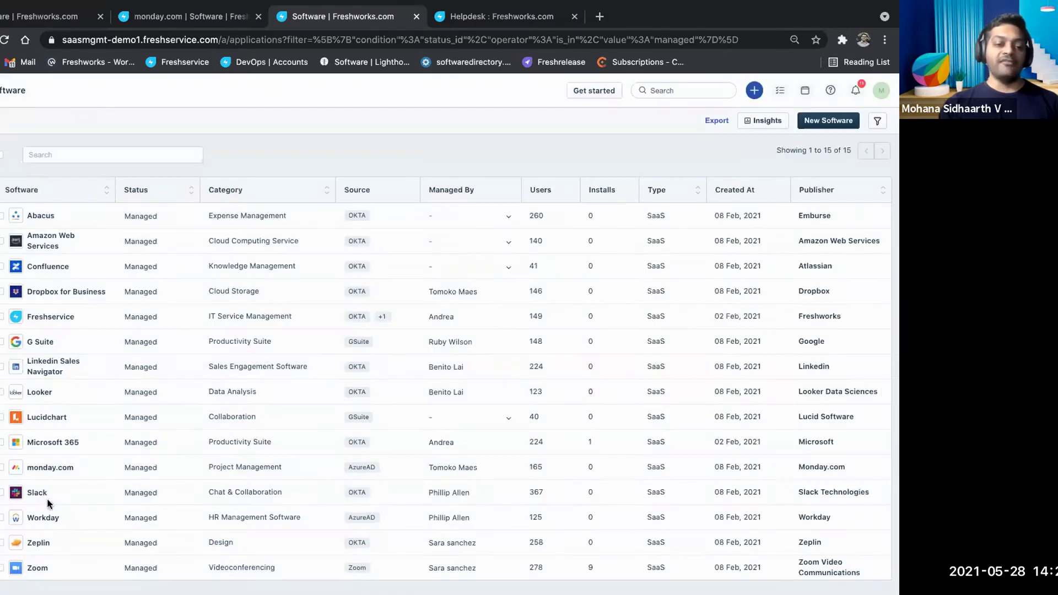
Step: Open the fourth inactive user's profile from Zoom's user list and review their assets and managed software
{"action": "left_click", "coordinate": [38, 568]}
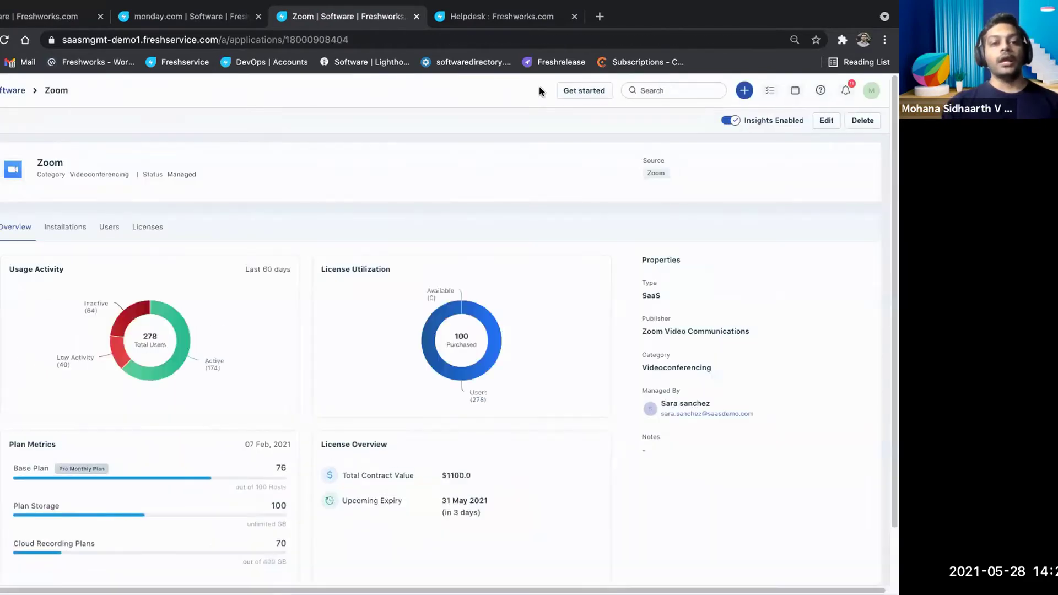
{"action": "left_click", "coordinate": [98, 226]}
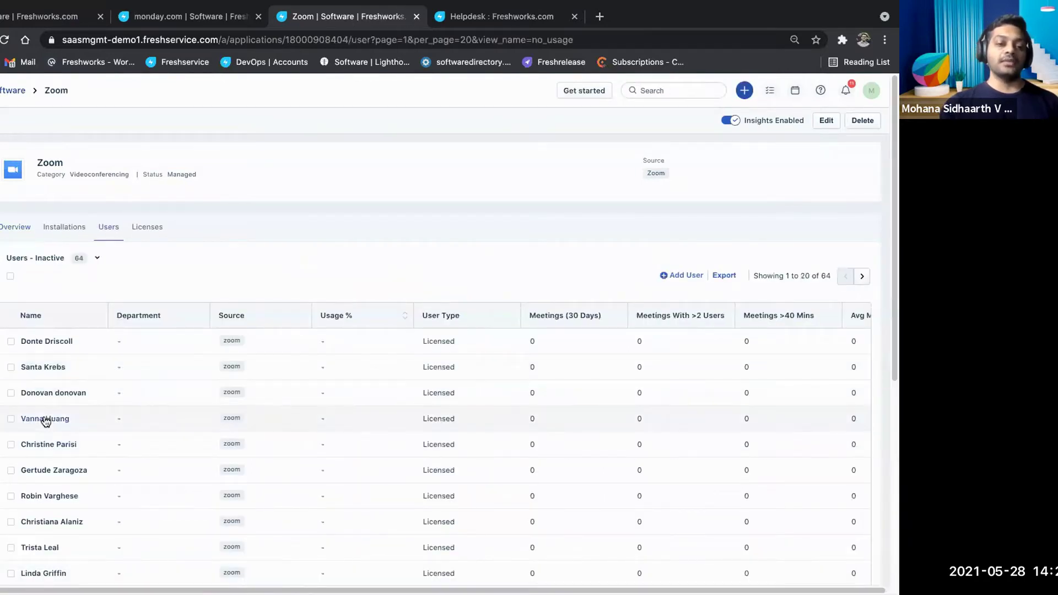
{"action": "left_click", "coordinate": [46, 419]}
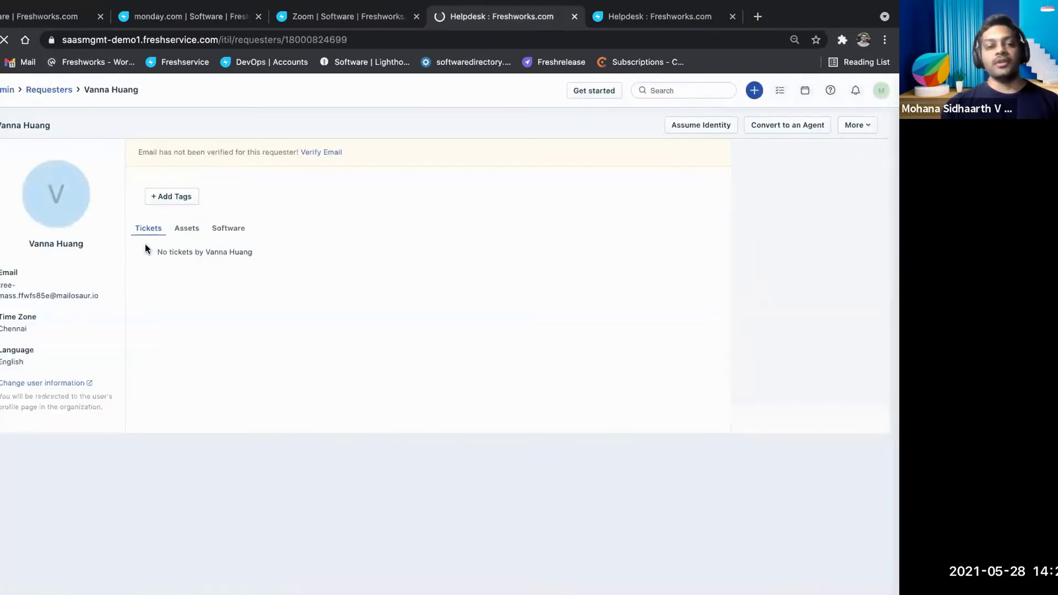
{"action": "left_click", "coordinate": [182, 237]}
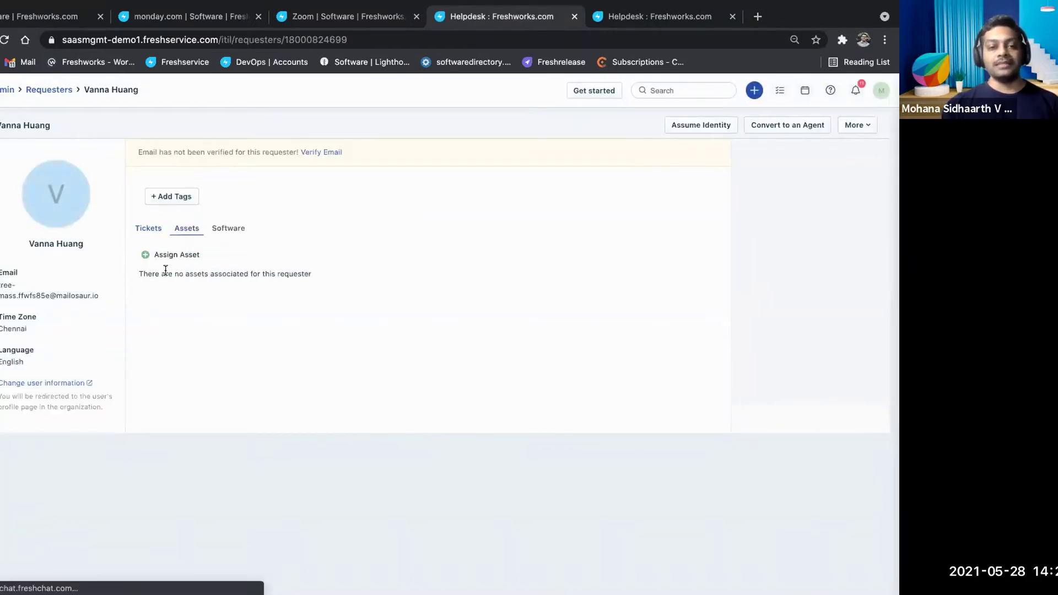
{"action": "left_click", "coordinate": [226, 229]}
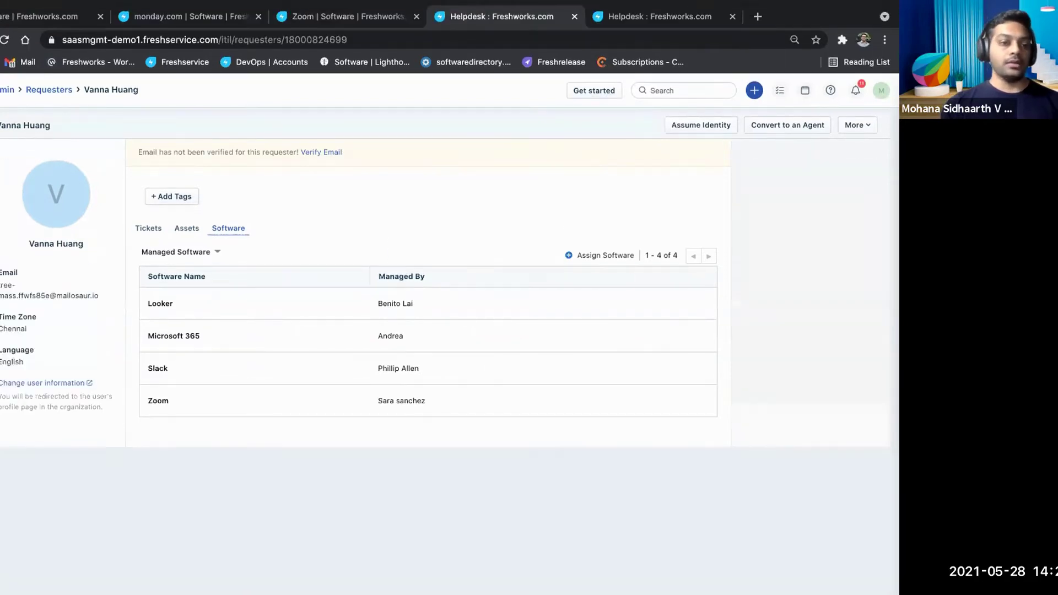
Step: View the available apps in the admin Orchestration Center, and return to Zoom's inactive user list
{"action": "mouse_move", "coordinate": [2, 305]}
{"action": "left_click", "coordinate": [31, 325]}
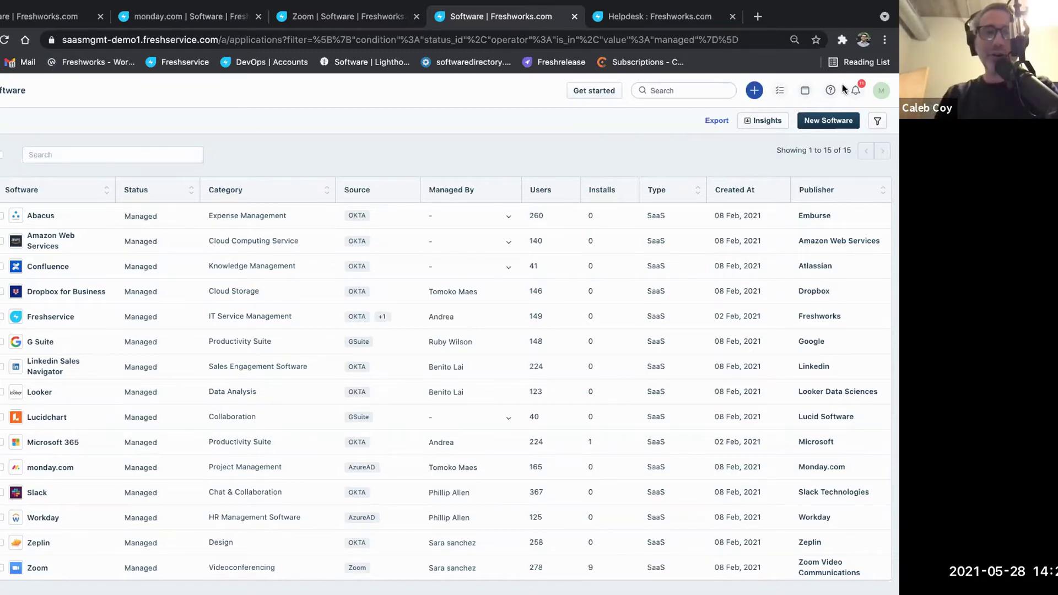
{"action": "left_click", "coordinate": [1, 386]}
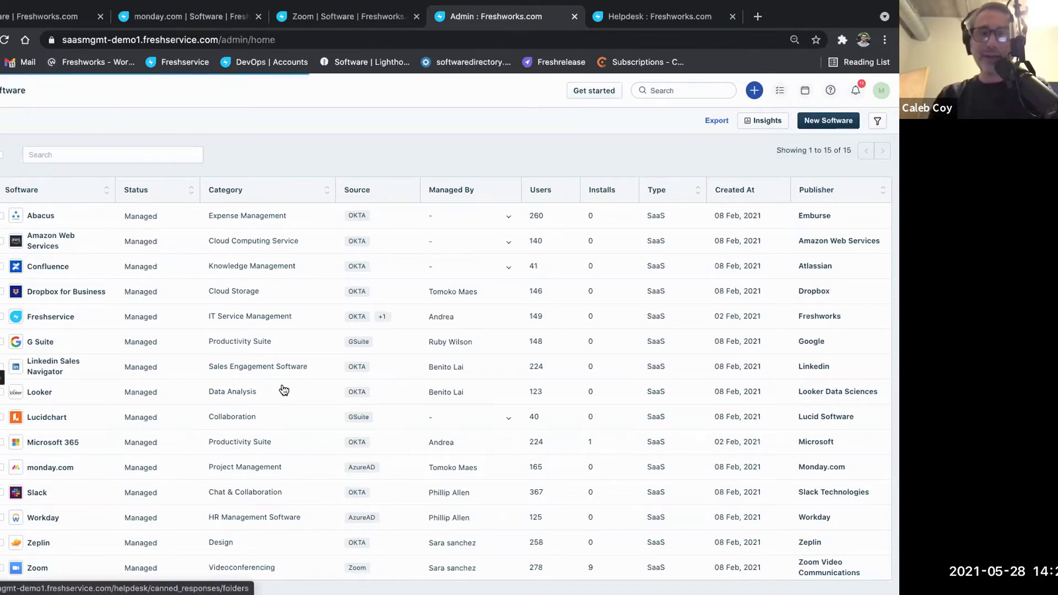
{"action": "left_click", "coordinate": [386, 421]}
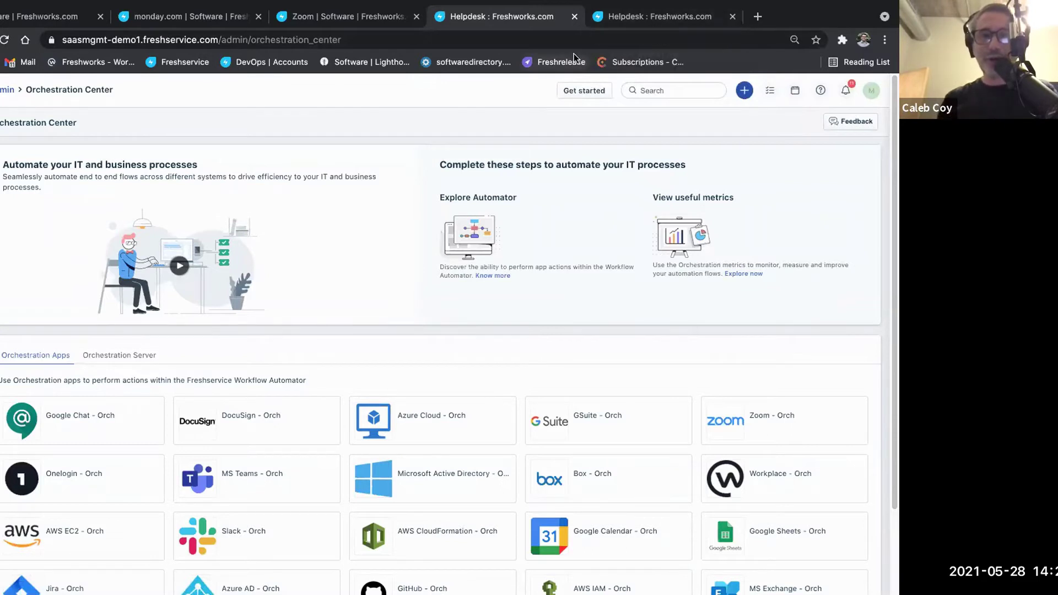
{"action": "left_click", "coordinate": [179, 15]}
{"action": "left_click", "coordinate": [314, 15]}
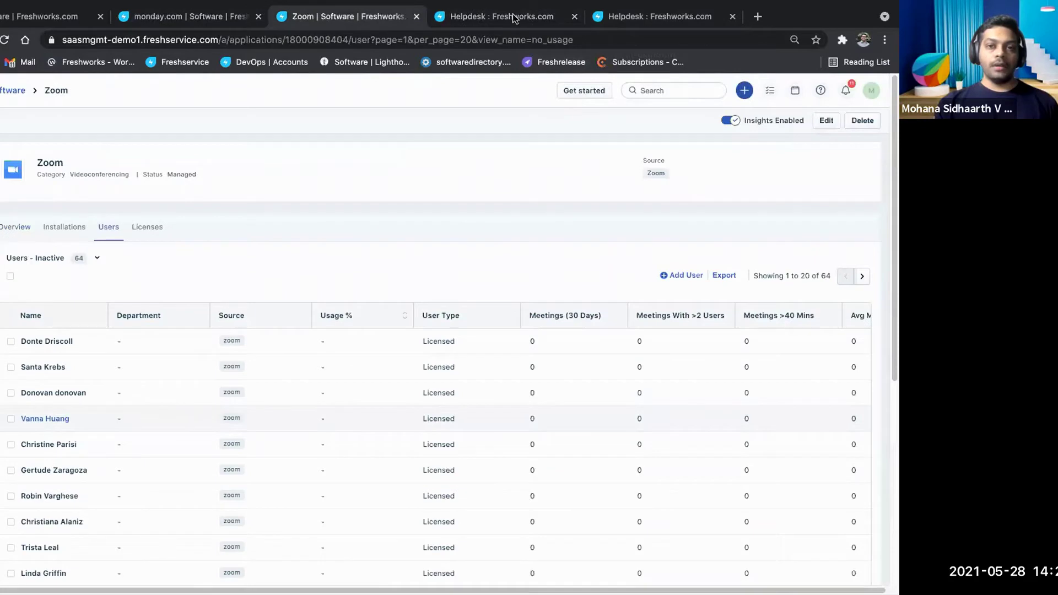
Step: Open the Zoom Optimization ticket workflow for editing in Workflow Automator and view its Update User with Email action
{"action": "left_click", "coordinate": [531, 17]}
{"action": "left_click", "coordinate": [8, 89]}
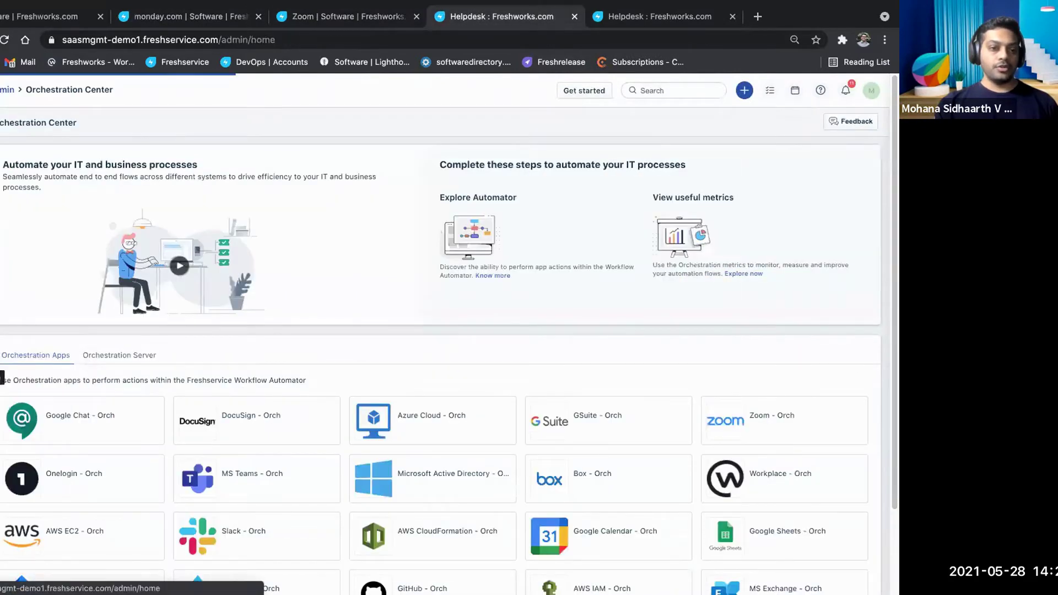
{"action": "left_click", "coordinate": [76, 361]}
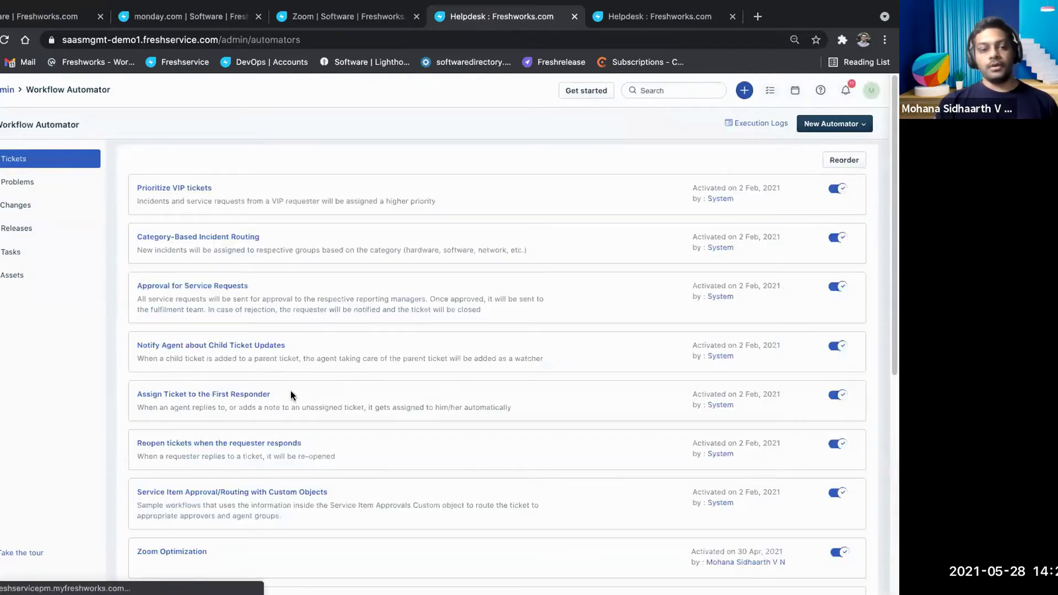
{"action": "scroll", "coordinate": [173, 473], "scroll_direction": "down", "scroll_amount": 3}
{"action": "left_click", "coordinate": [172, 472]}
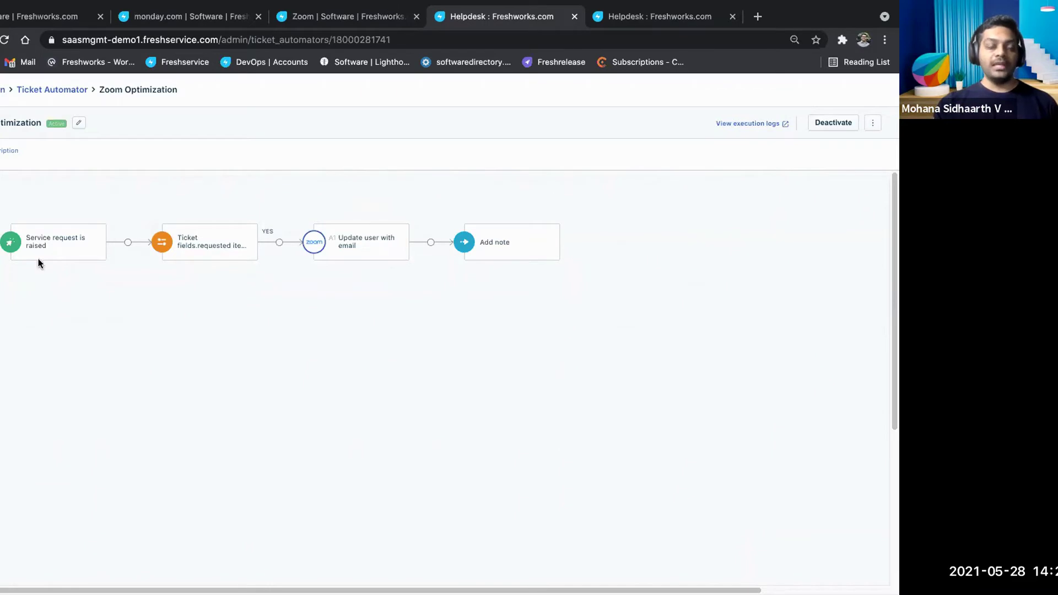
{"action": "left_click", "coordinate": [872, 123]}
{"action": "left_click", "coordinate": [834, 159]}
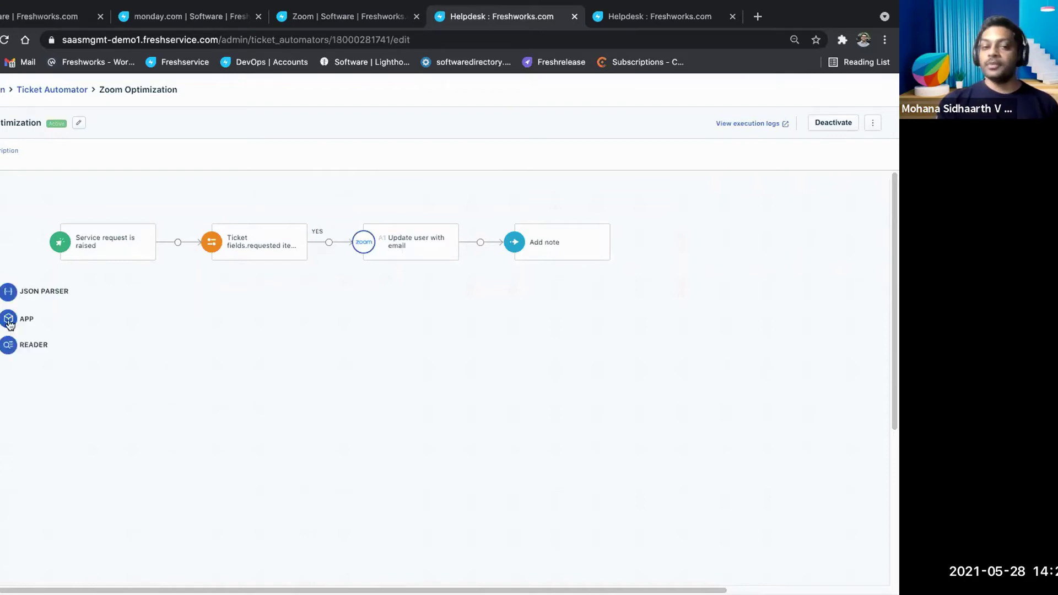
{"action": "left_click", "coordinate": [384, 254]}
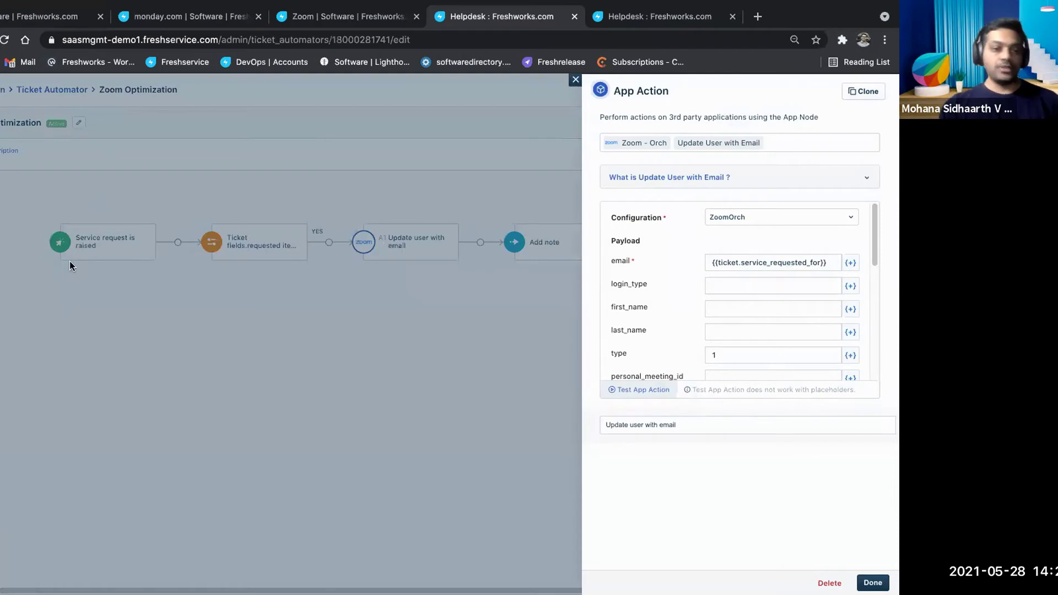
{"action": "left_click", "coordinate": [576, 83]}
Step: Clear the workflow's Service Request event to browse the available trigger events, and close the event settings without saving
{"action": "left_click", "coordinate": [94, 241]}
{"action": "left_click", "coordinate": [750, 146]}
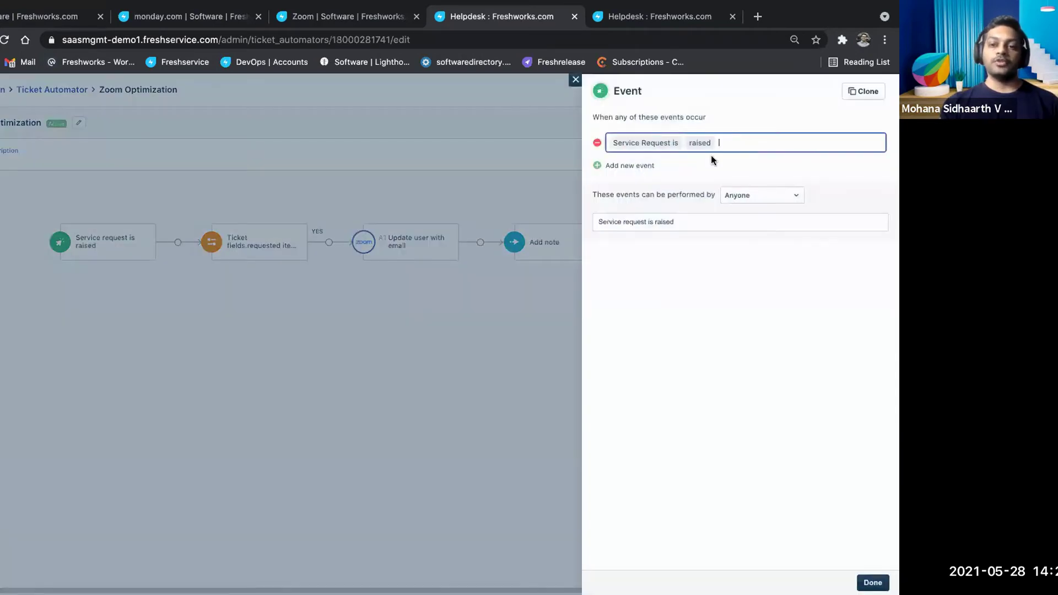
{"action": "key", "text": "BackSpace"}
{"action": "key", "text": "BackSpace"}
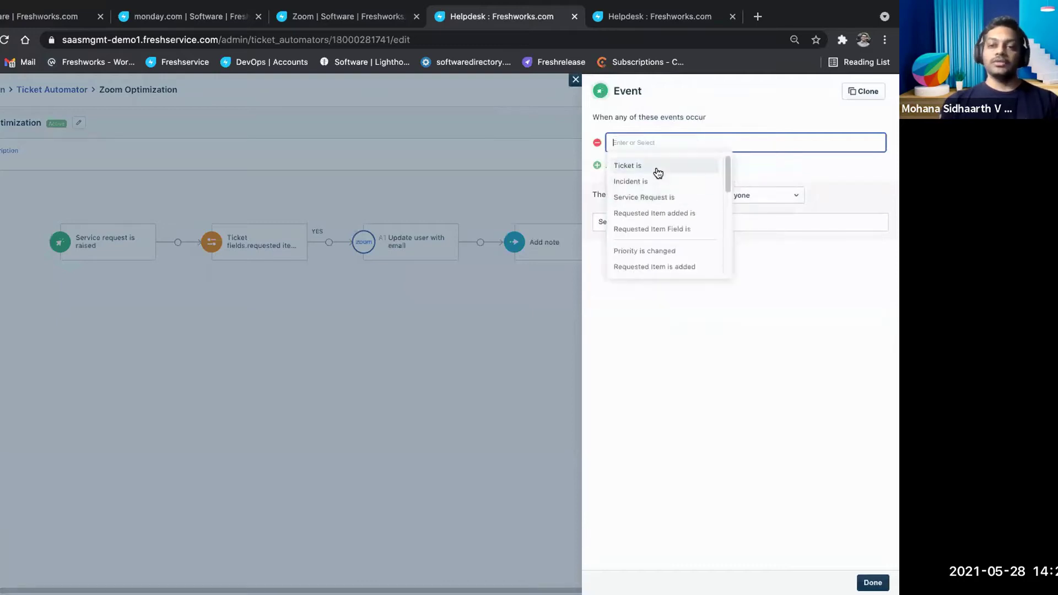
{"action": "scroll", "coordinate": [659, 223], "scroll_direction": "down", "scroll_amount": 5}
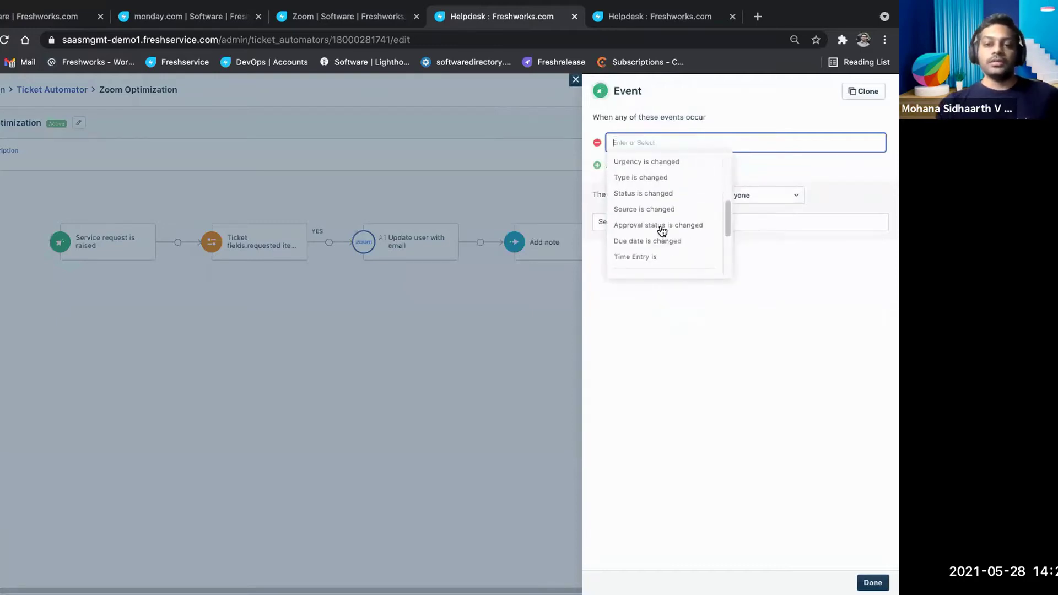
{"action": "scroll", "coordinate": [643, 209], "scroll_direction": "down", "scroll_amount": 5}
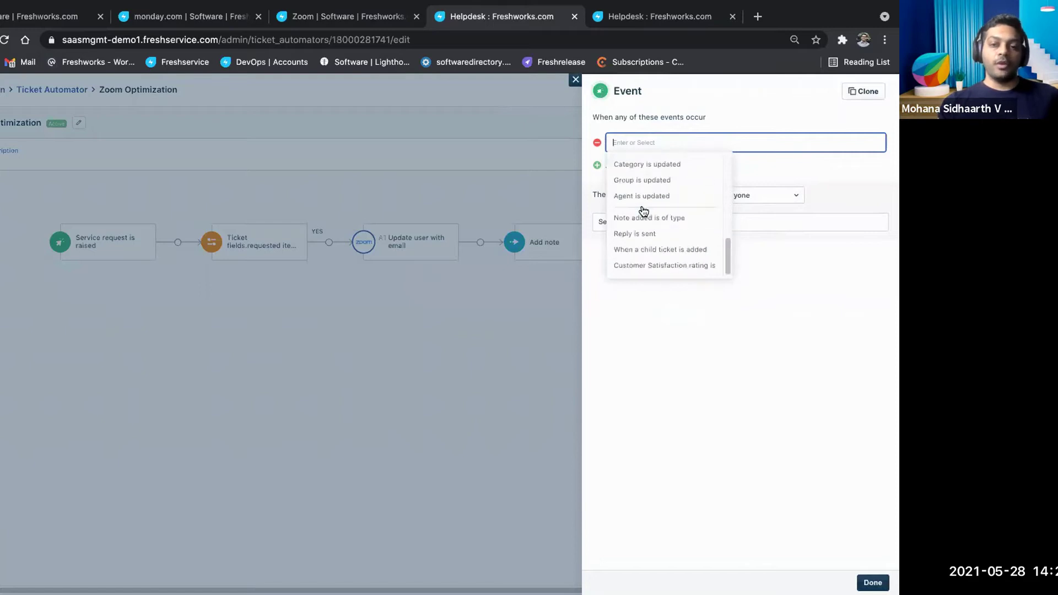
{"action": "left_click", "coordinate": [195, 356]}
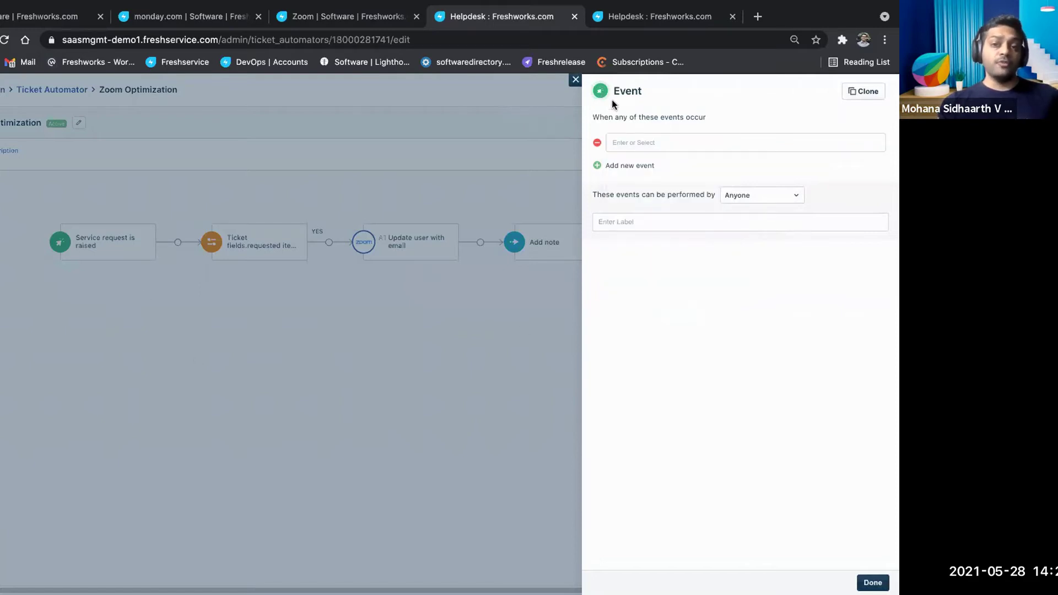
{"action": "left_click", "coordinate": [575, 80]}
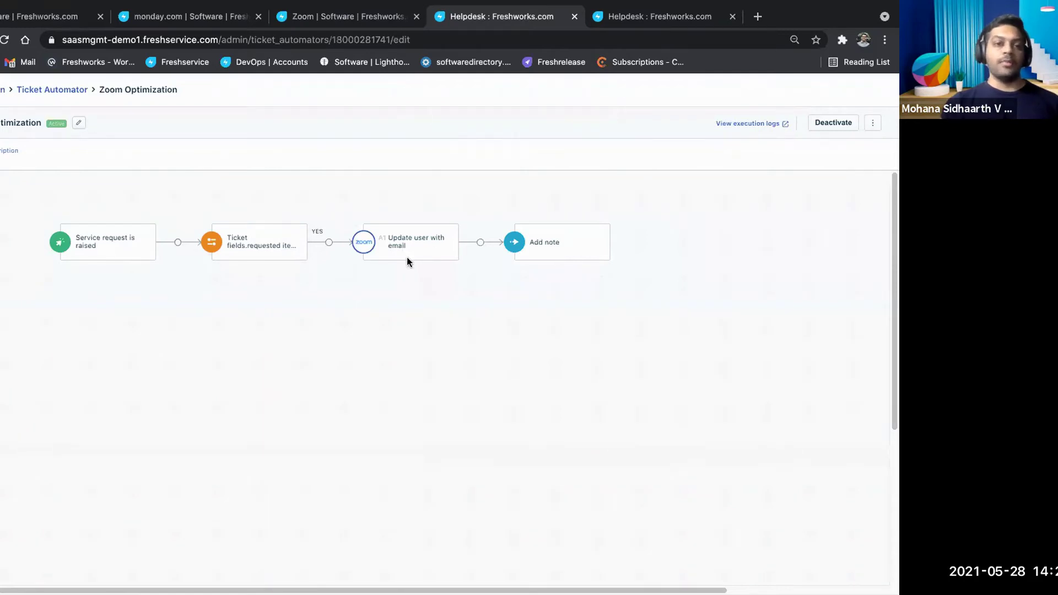
Step: Review the workflow's requested-items condition, and browse the actions and orchestration apps available in its Zoom action without saving
{"action": "left_click", "coordinate": [257, 234]}
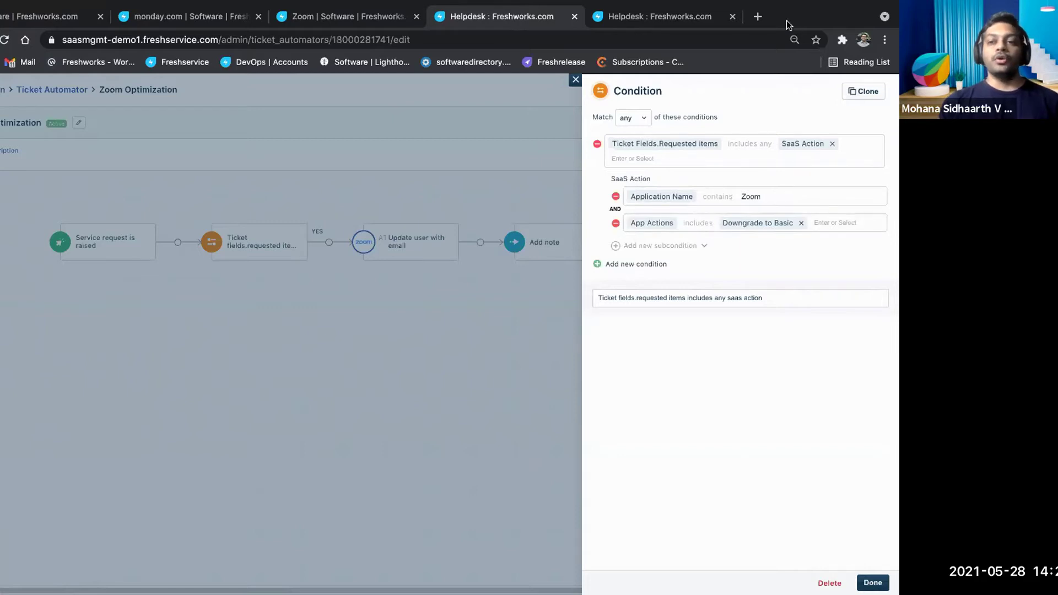
{"action": "left_click", "coordinate": [574, 77]}
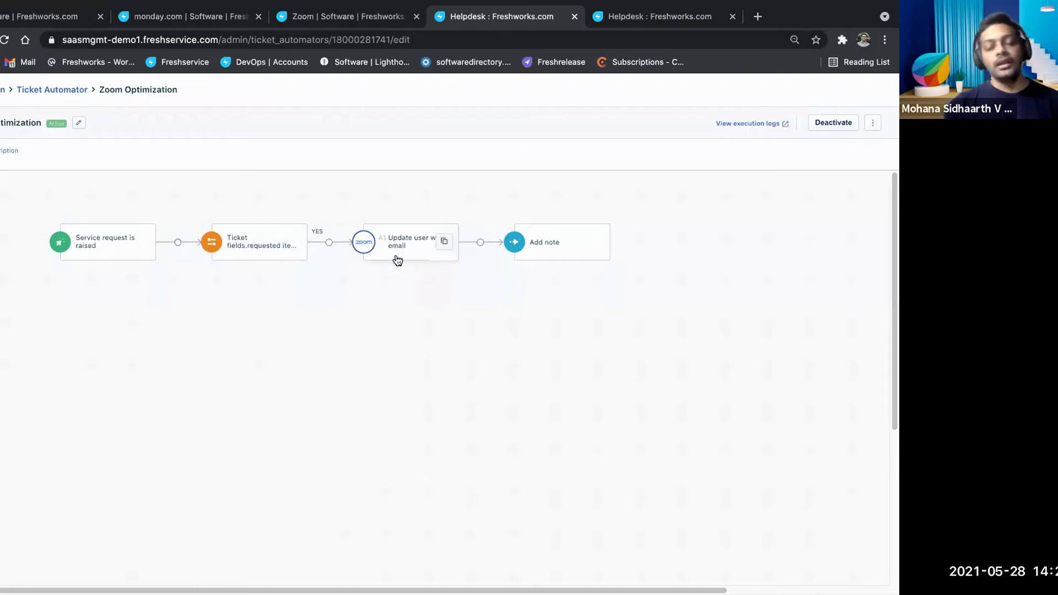
{"action": "left_click", "coordinate": [396, 255]}
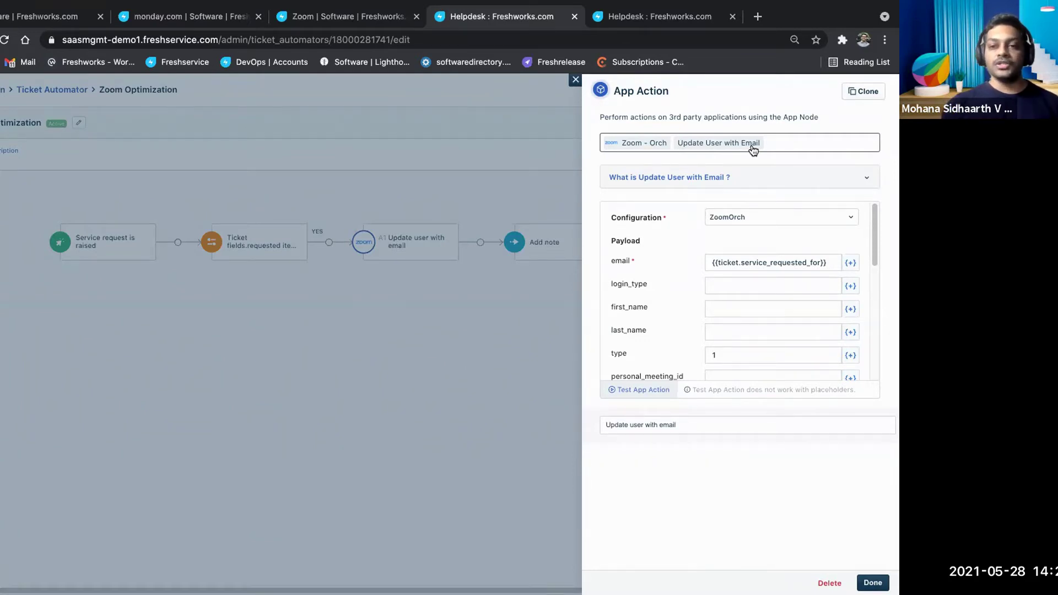
{"action": "left_click", "coordinate": [792, 141]}
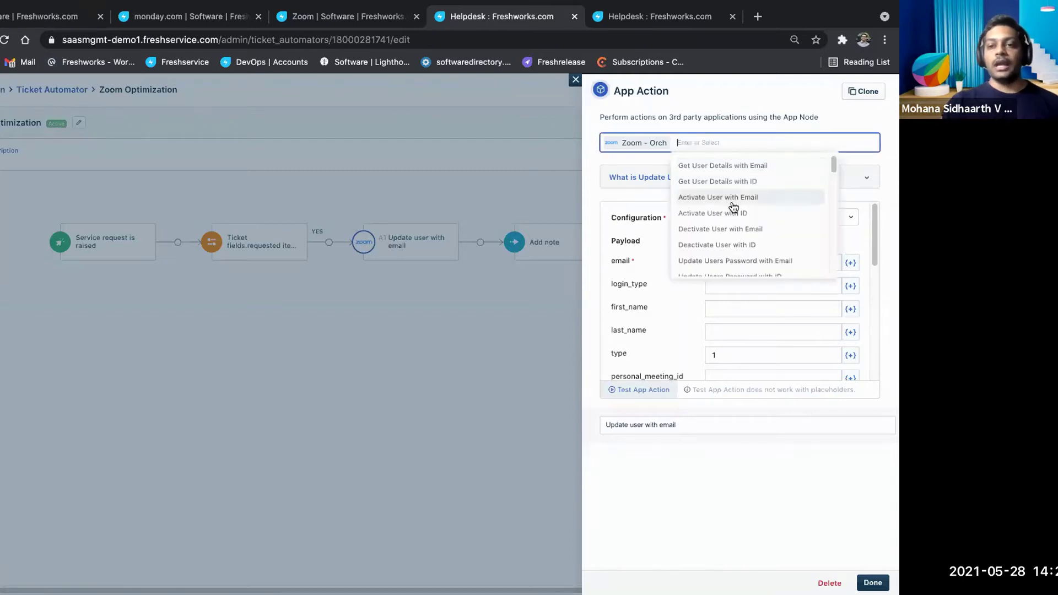
{"action": "scroll", "coordinate": [728, 230], "scroll_direction": "down", "scroll_amount": 3}
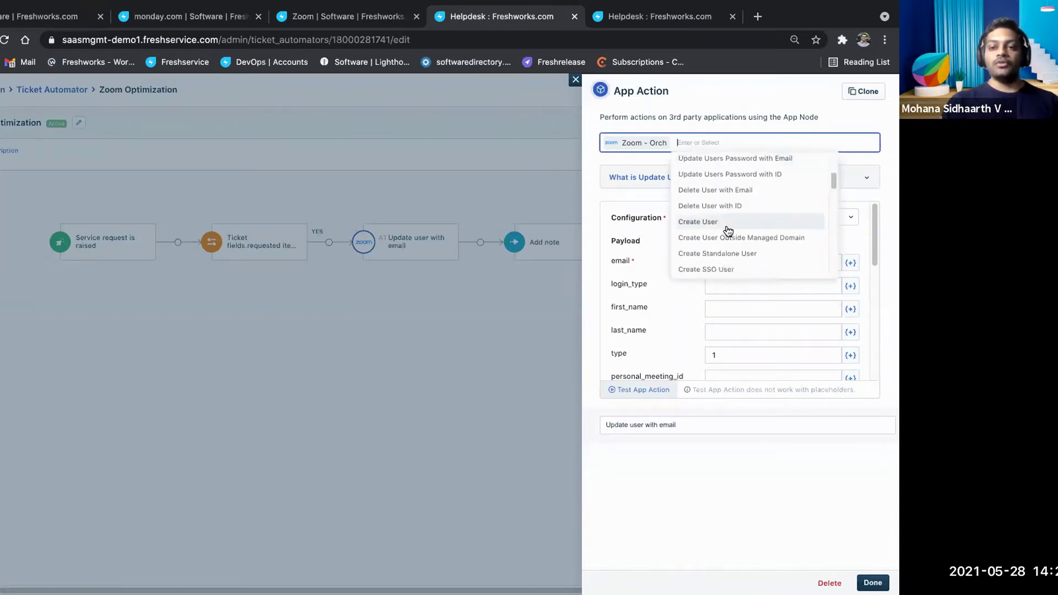
{"action": "key", "text": "BackSpace"}
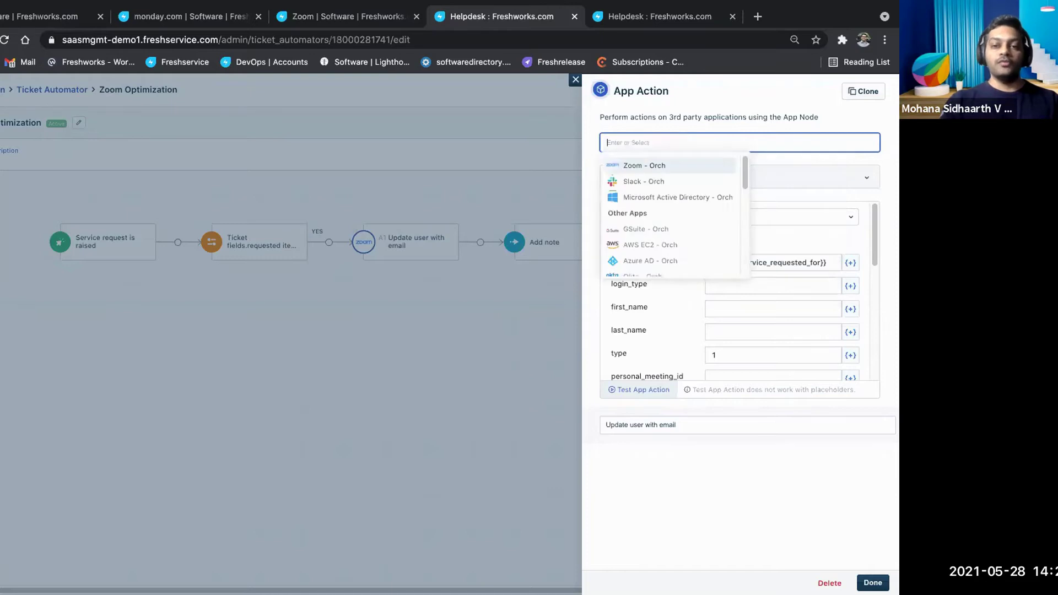
{"action": "scroll", "coordinate": [681, 224], "scroll_direction": "down", "scroll_amount": 1}
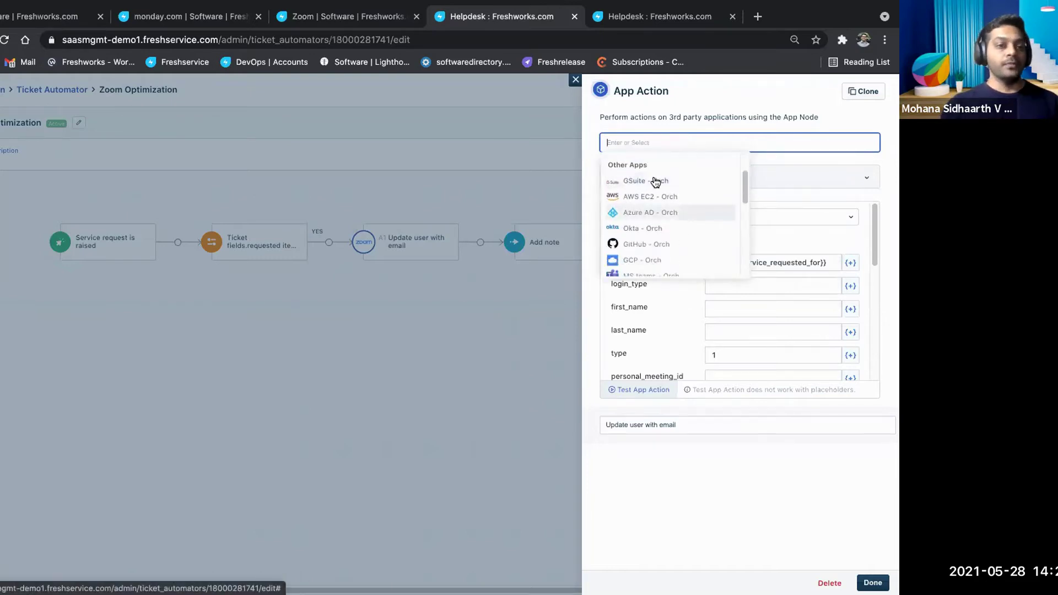
{"action": "scroll", "coordinate": [655, 181], "scroll_direction": "up", "scroll_amount": 2}
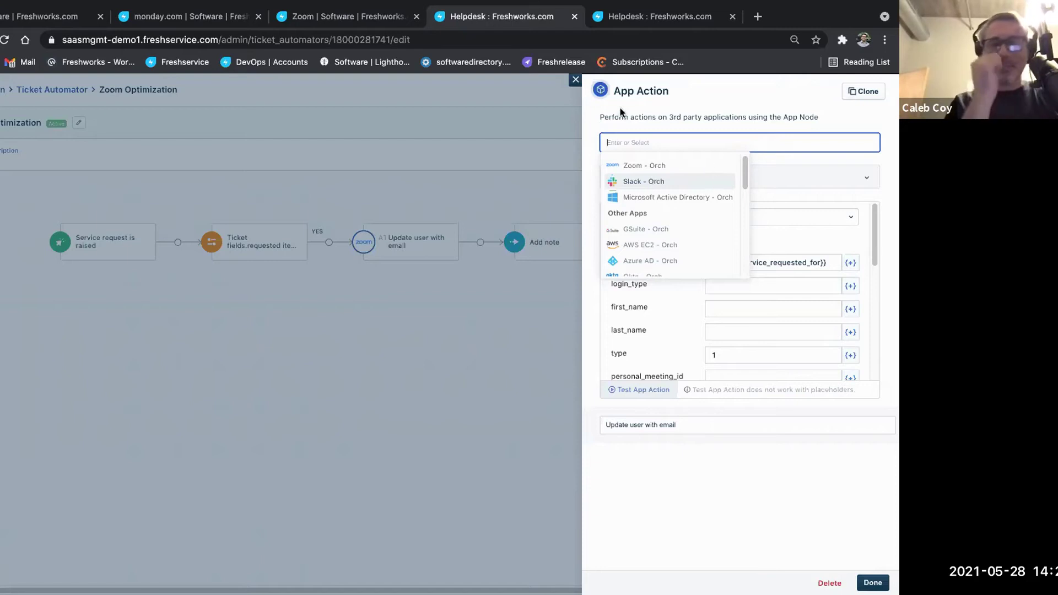
{"action": "left_click", "coordinate": [576, 80]}
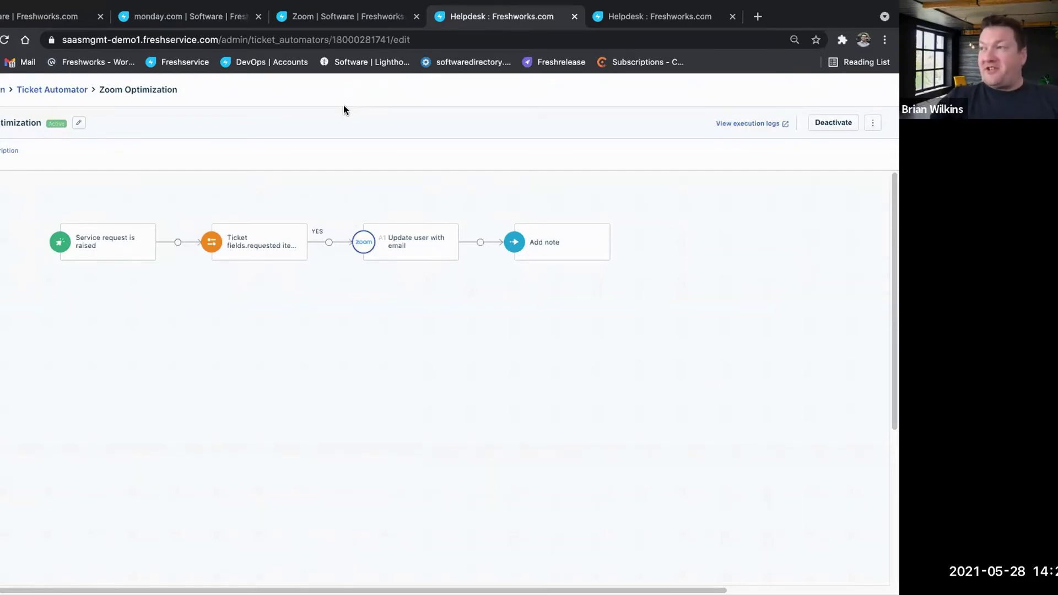
Step: Review monday.com's usage overview and inactive user list, and return to its overview
{"action": "mouse_move", "coordinate": [620, 3]}
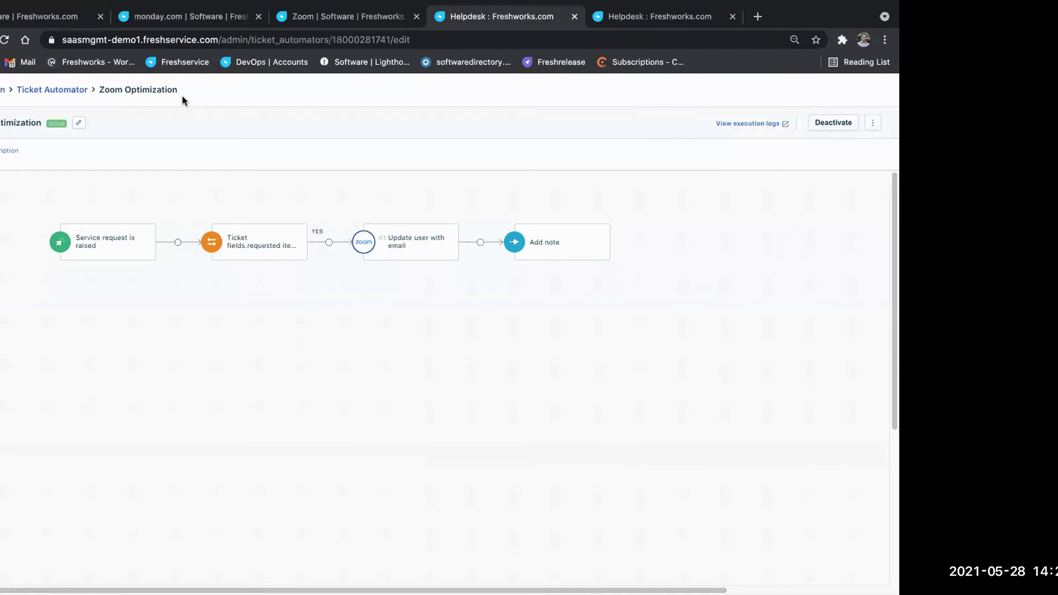
{"action": "left_click", "coordinate": [136, 14]}
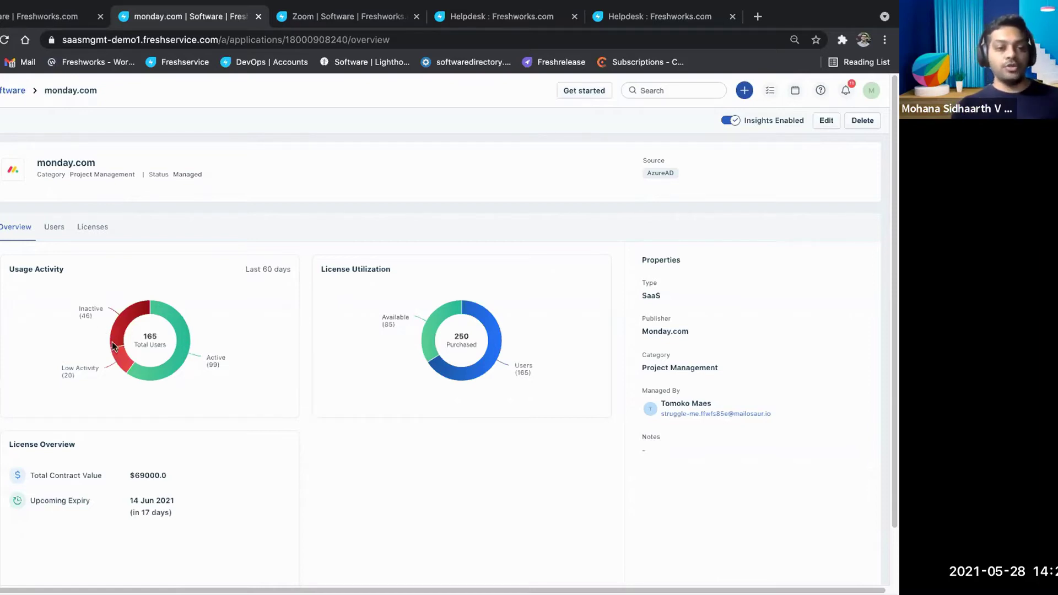
{"action": "left_click", "coordinate": [56, 231]}
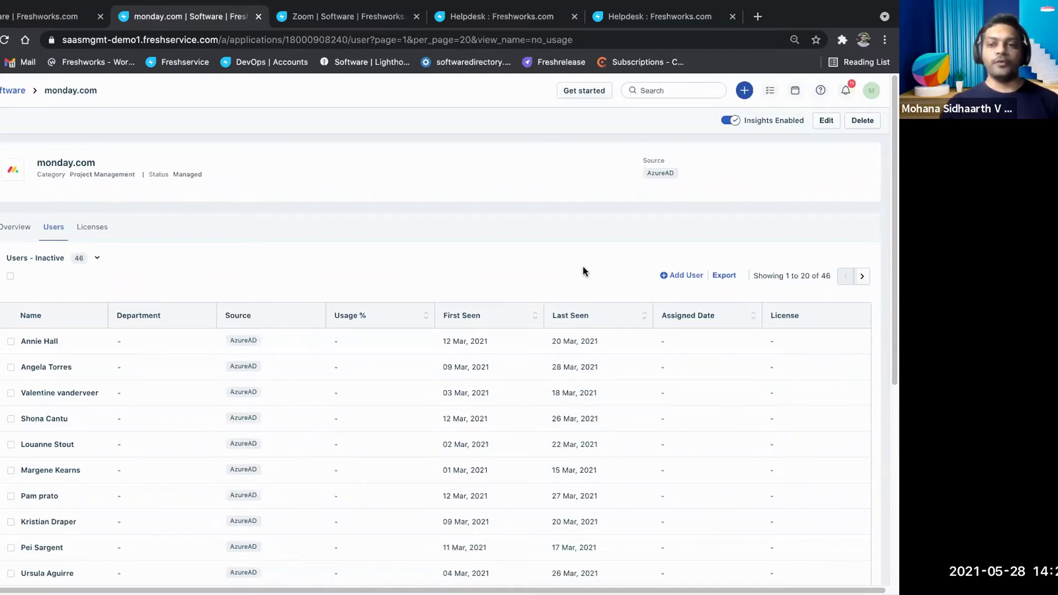
{"action": "left_click", "coordinate": [22, 234]}
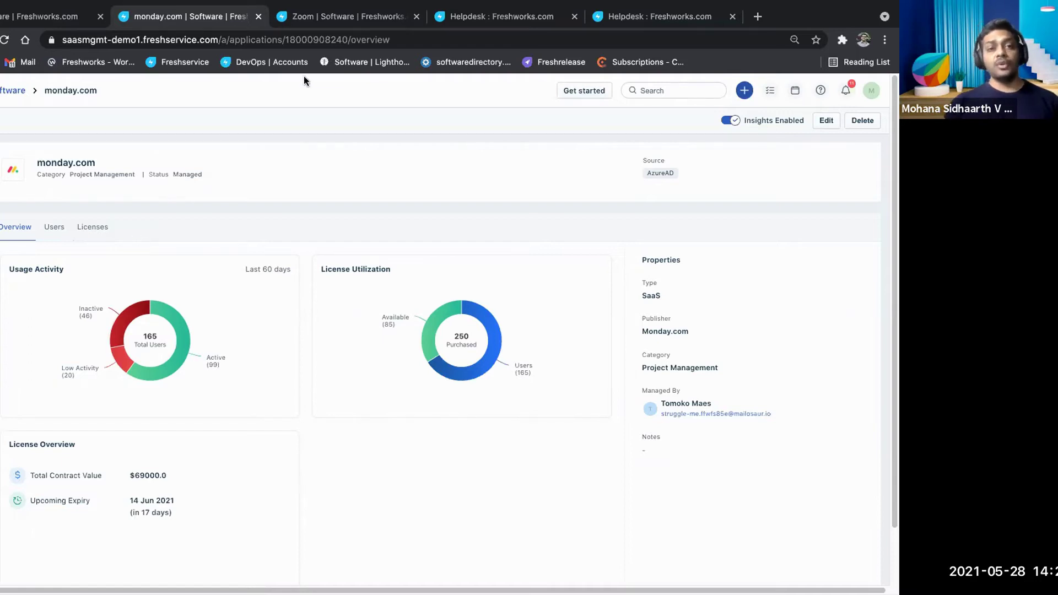
Step: Review Zoom's inactive user list across to the First Seen, Last Seen and Assigned Date columns
{"action": "left_click", "coordinate": [336, 16]}
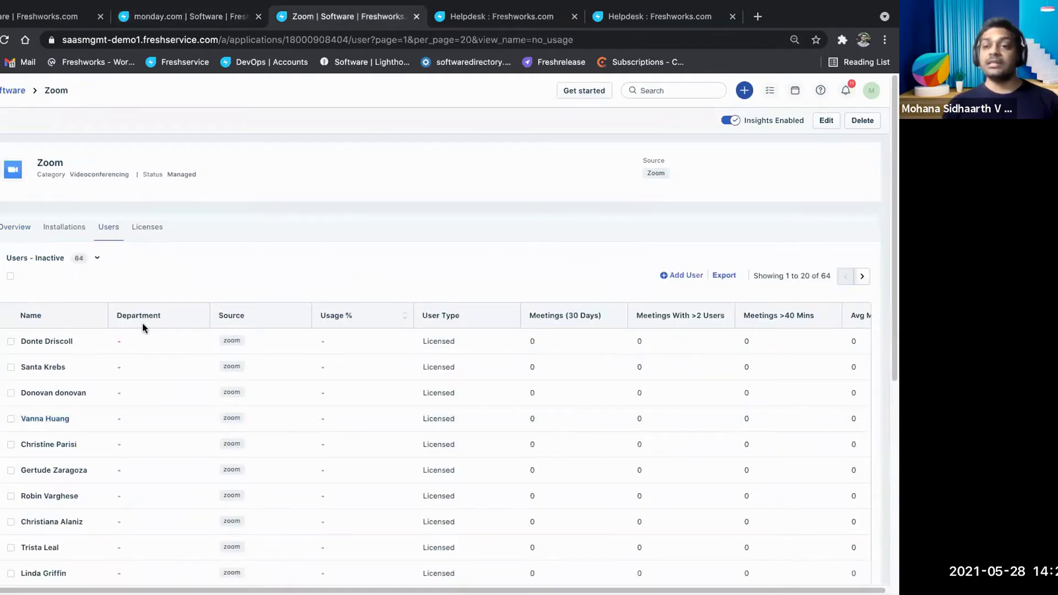
{"action": "scroll", "coordinate": [349, 475], "scroll_direction": "right", "scroll_amount": 10}
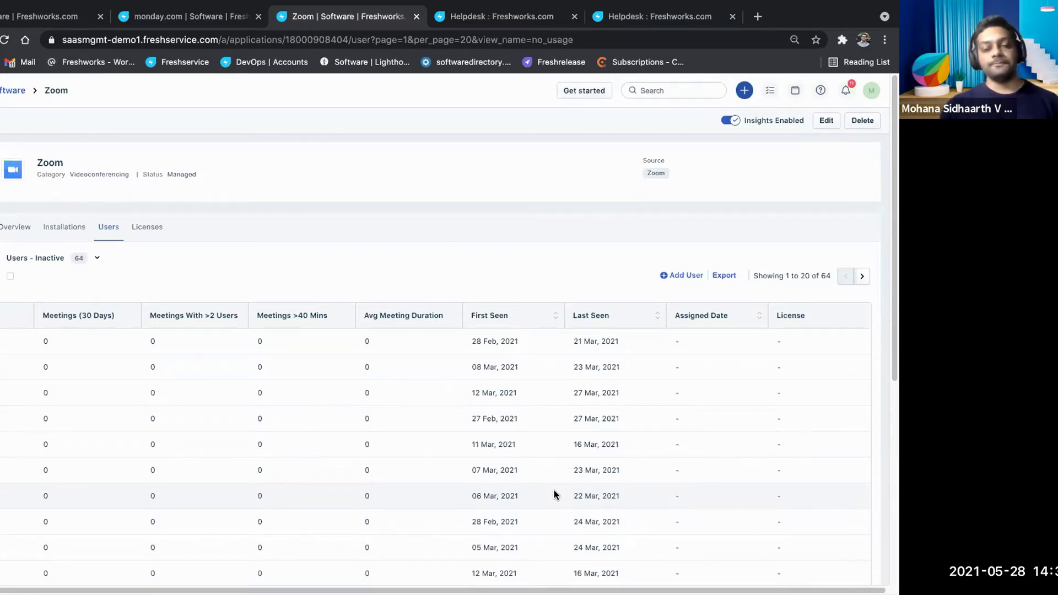
{"action": "scroll", "coordinate": [555, 494], "scroll_direction": "left", "scroll_amount": 10}
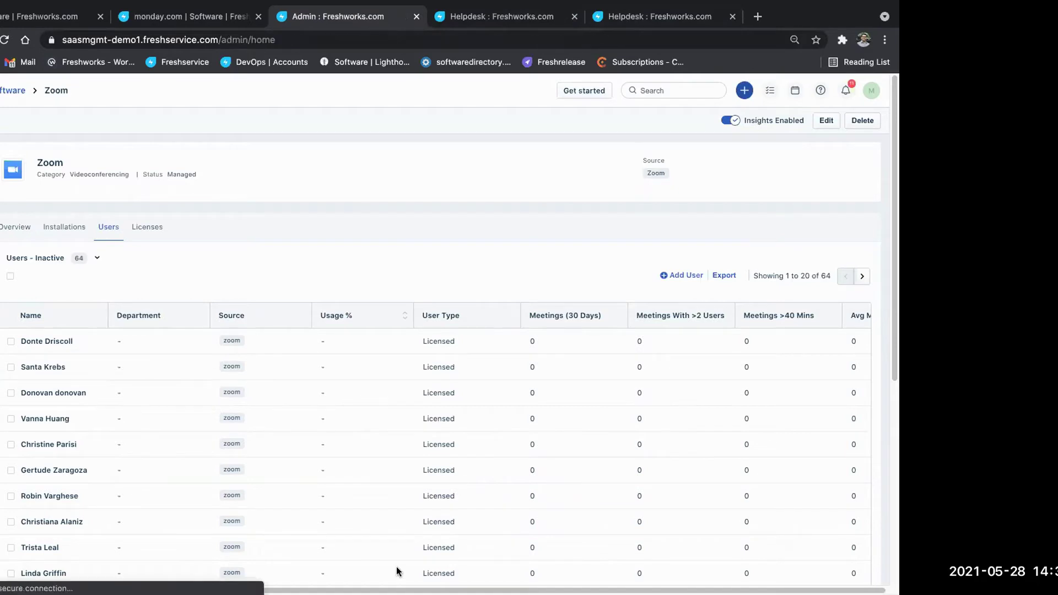
Step: Open SaaS Management in the admin settings to view the SaaS Discovery integrations
{"action": "scroll", "coordinate": [397, 570], "scroll_direction": "down", "scroll_amount": 4}
{"action": "scroll", "coordinate": [345, 511], "scroll_direction": "down", "scroll_amount": 4}
{"action": "left_click", "coordinate": [315, 409]}
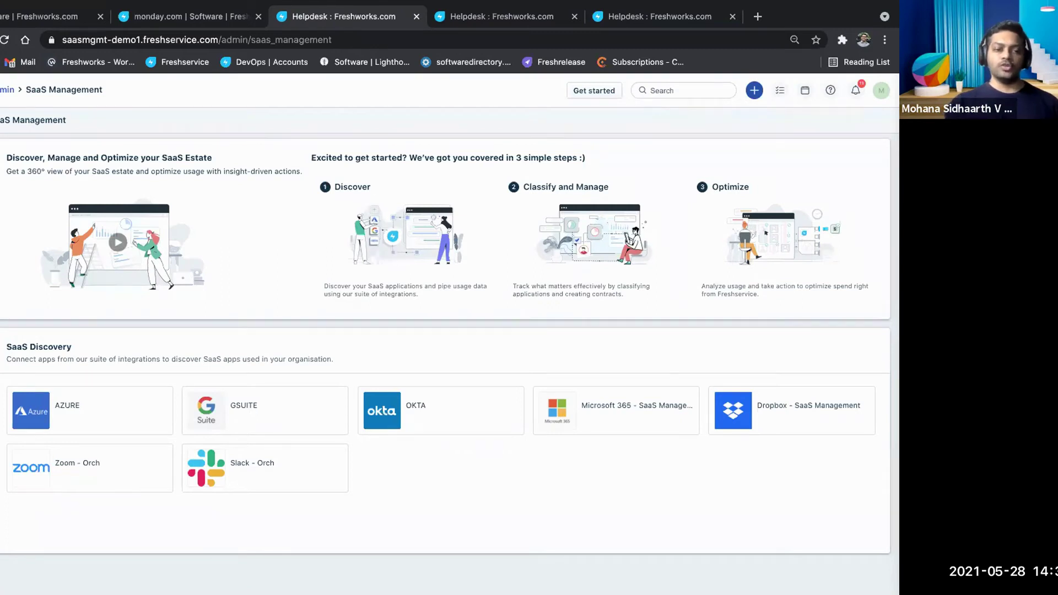
Step: Return to the admin settings and view the full list of apps in the Orchestration Center
{"action": "scroll", "coordinate": [421, 381], "scroll_direction": "left", "scroll_amount": 5}
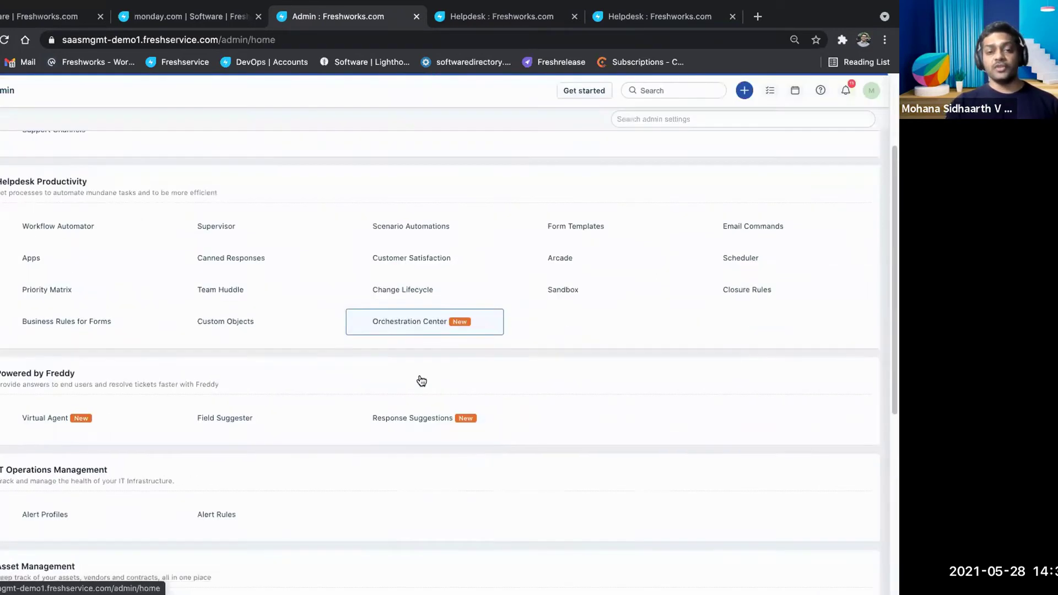
{"action": "left_click", "coordinate": [379, 321]}
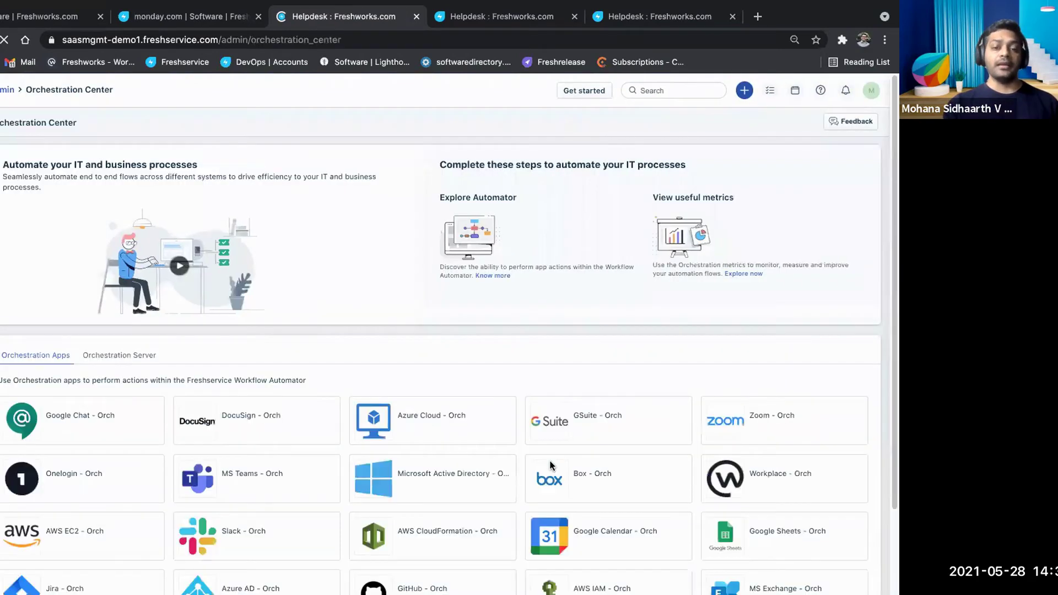
{"action": "scroll", "coordinate": [550, 466], "scroll_direction": "down", "scroll_amount": 3}
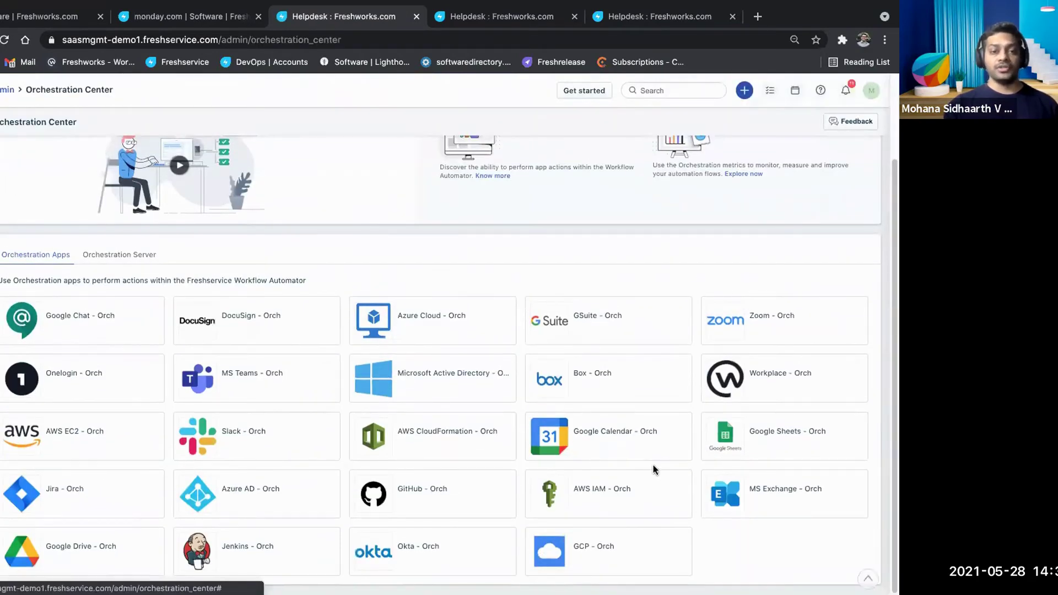
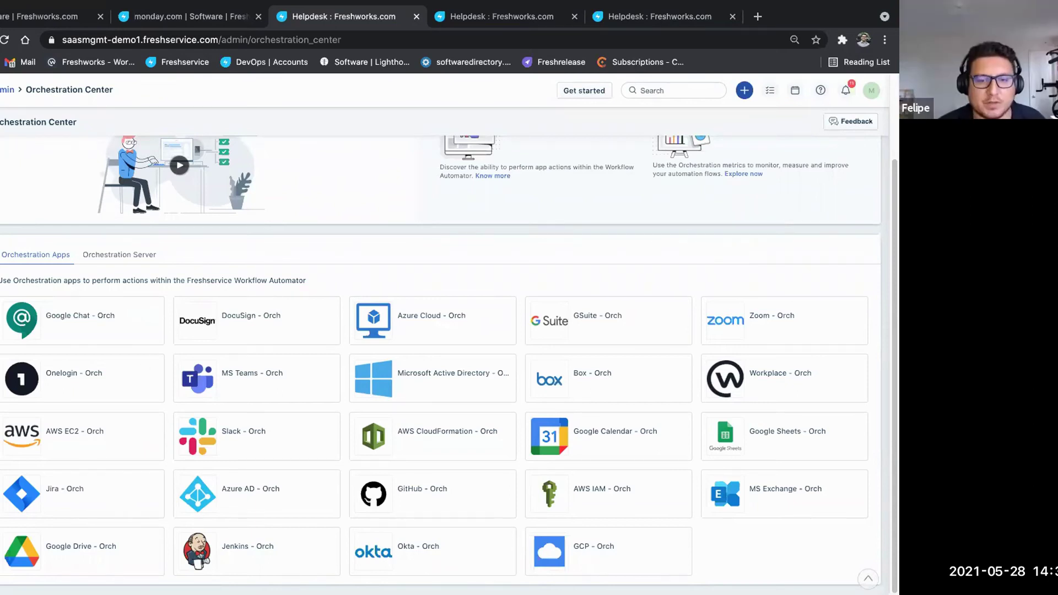
Step: Return from the Orchestration Center to the admin settings and open the Software list under Assets
{"action": "left_click", "coordinate": [6, 90]}
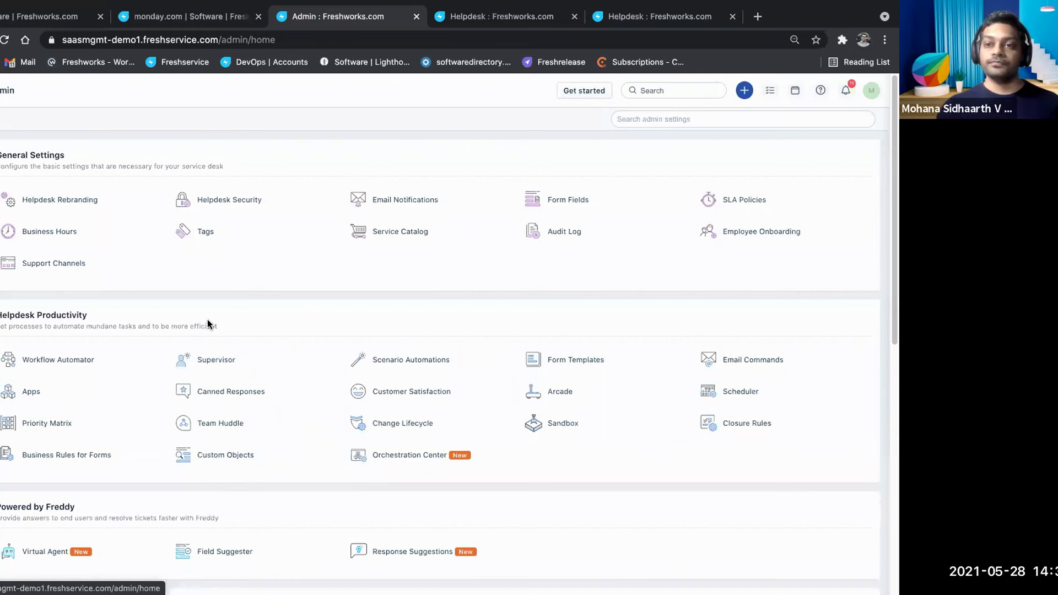
{"action": "left_click", "coordinate": [71, 422]}
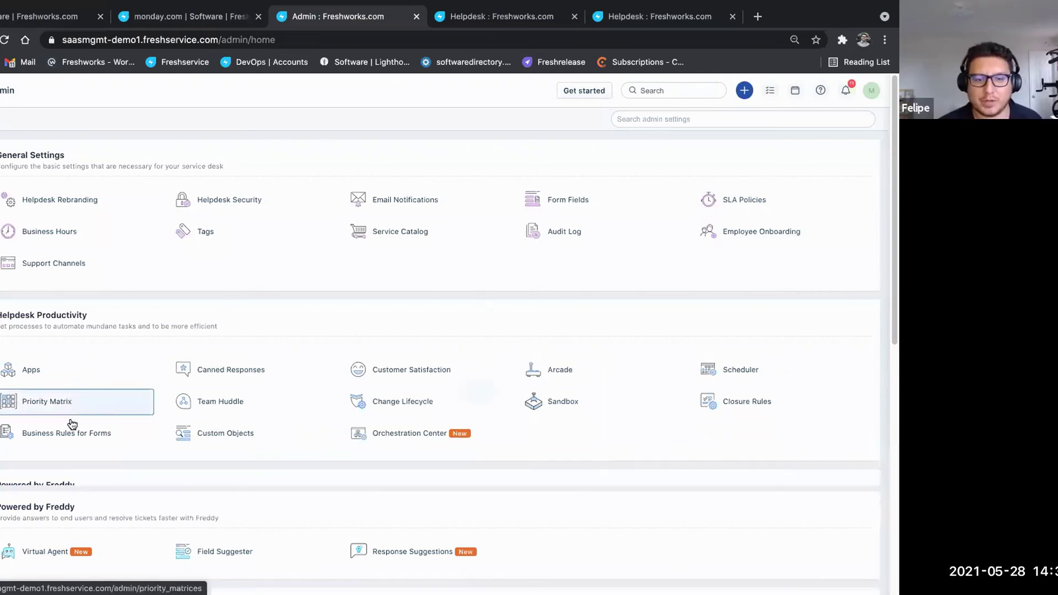
{"action": "scroll", "coordinate": [71, 422], "scroll_direction": "down", "scroll_amount": 4}
{"action": "mouse_move", "coordinate": [6, 303]}
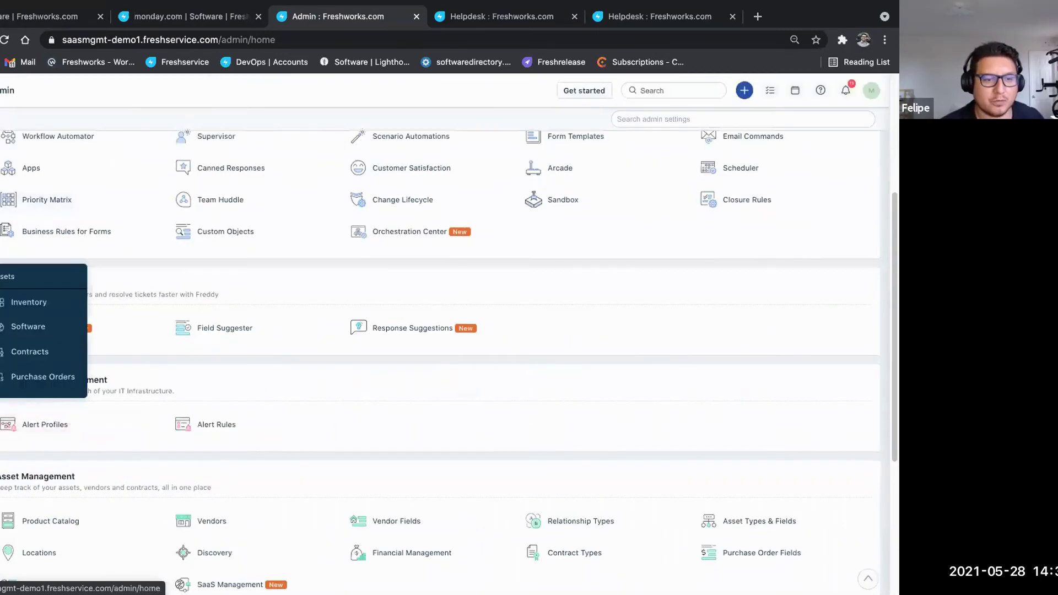
{"action": "left_click", "coordinate": [32, 327]}
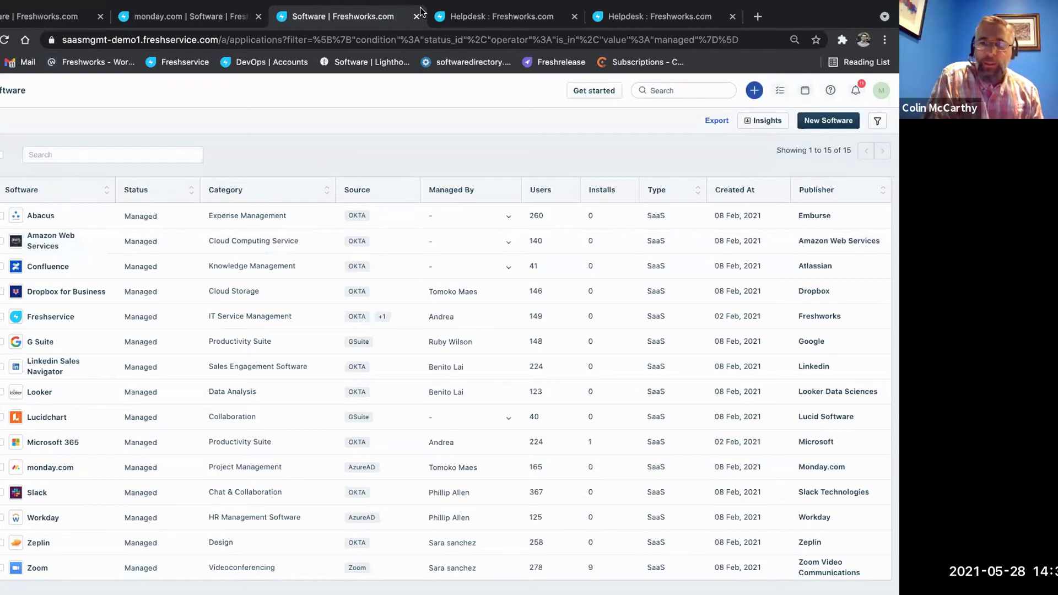
Step: Switch to the Zoom Optimization workflow and search its app action for GSuite - Orch, selecting that app
{"action": "left_click", "coordinate": [427, 12]}
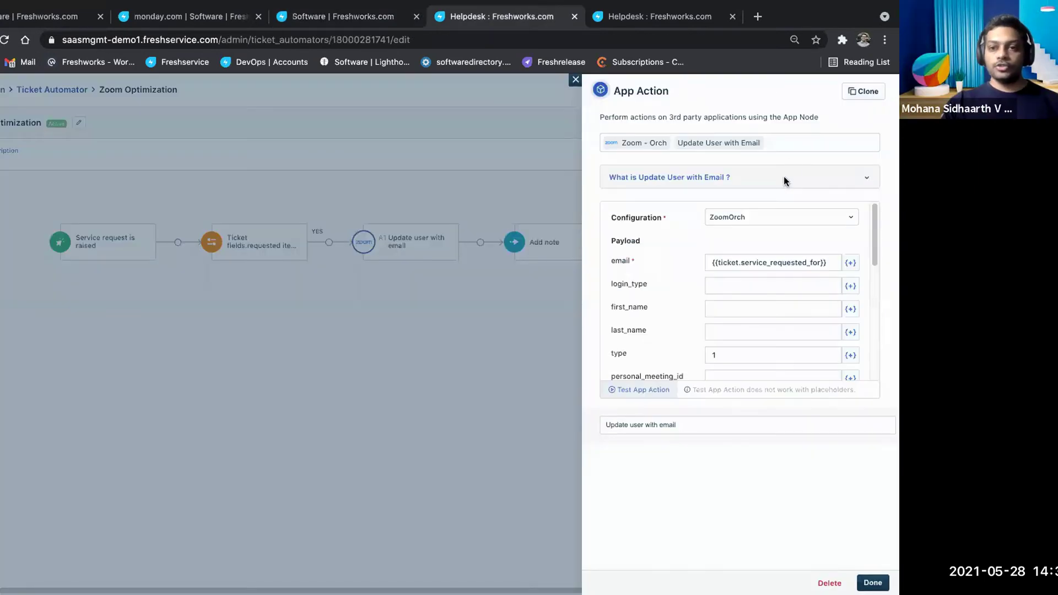
{"action": "left_click", "coordinate": [796, 142]}
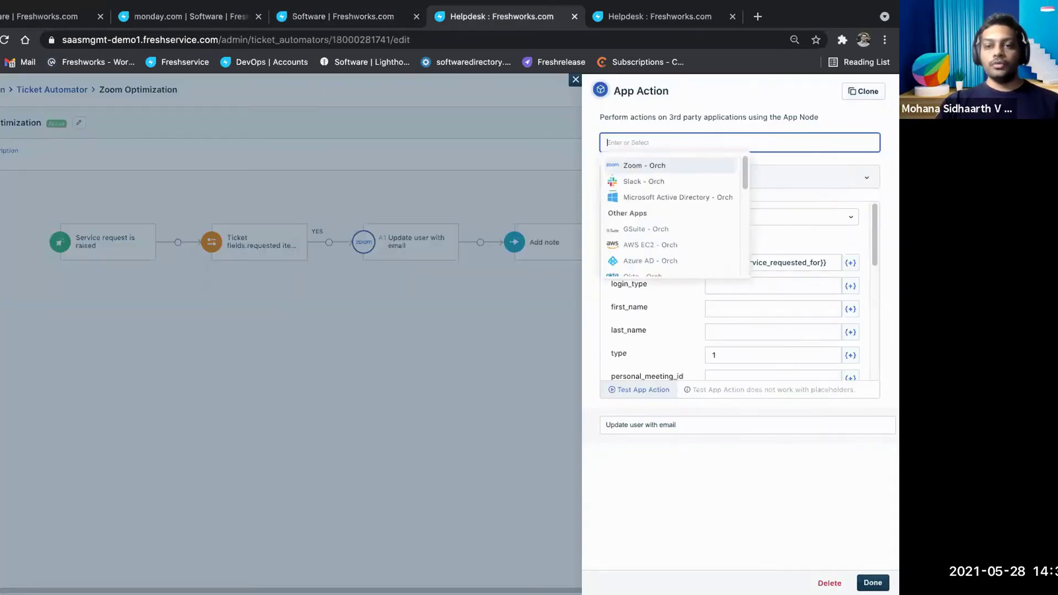
{"action": "type", "text": "gs"}
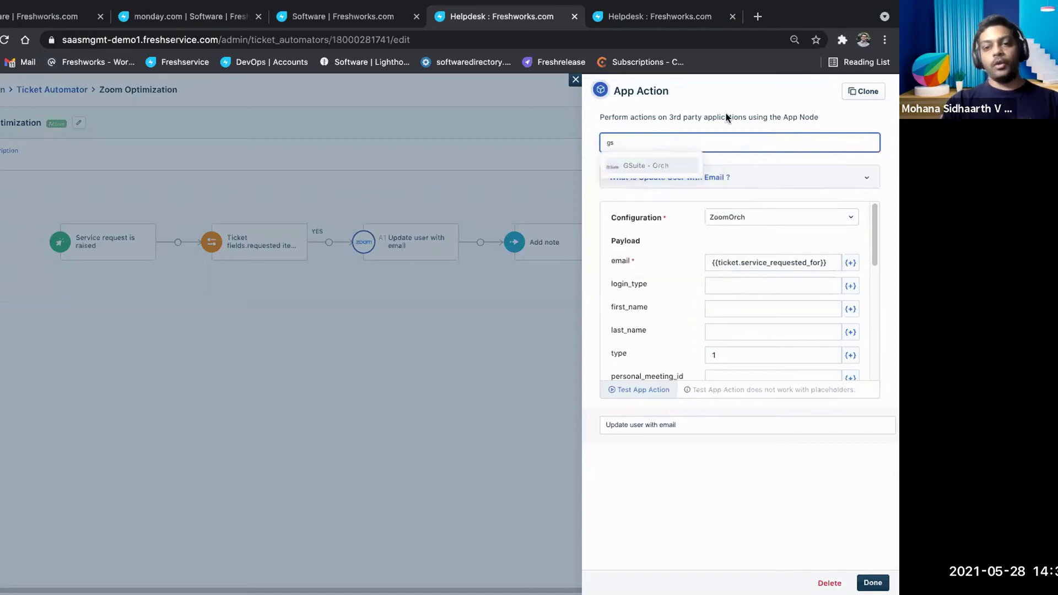
{"action": "left_click", "coordinate": [641, 168]}
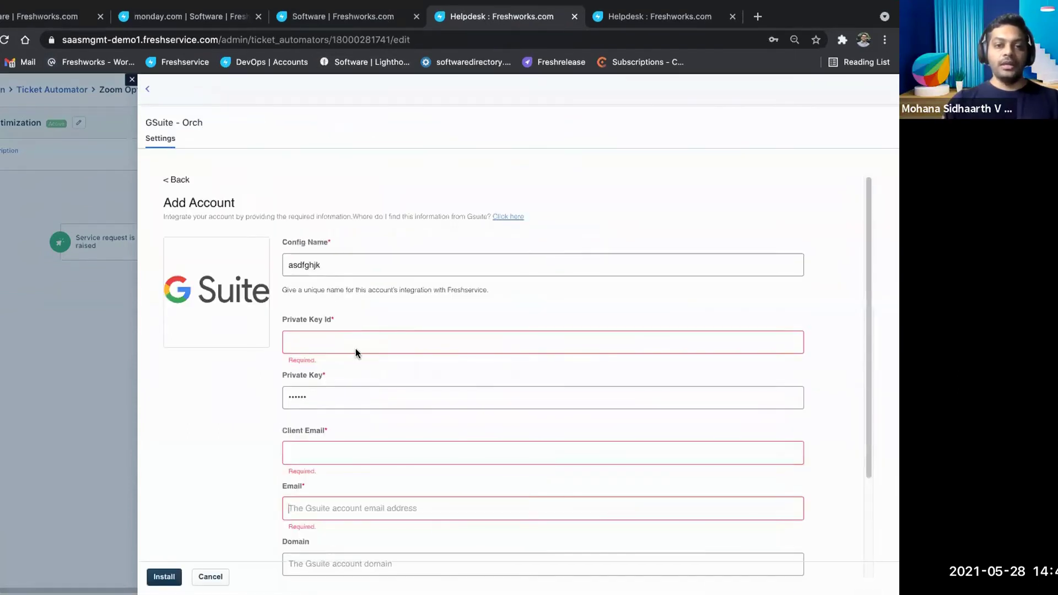
Step: Review the GSuite - Orch Add Account form down to the Enable SaaS Discovery option
{"action": "scroll", "coordinate": [356, 349], "scroll_direction": "down", "scroll_amount": 2}
{"action": "scroll", "coordinate": [355, 348], "scroll_direction": "down", "scroll_amount": 1}
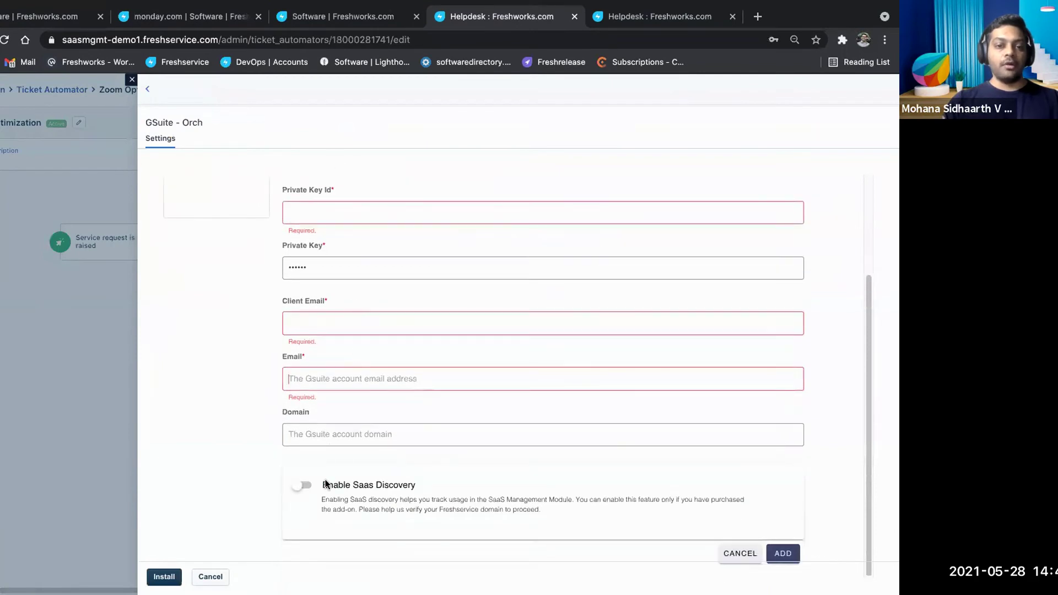
{"action": "left_click", "coordinate": [341, 383]}
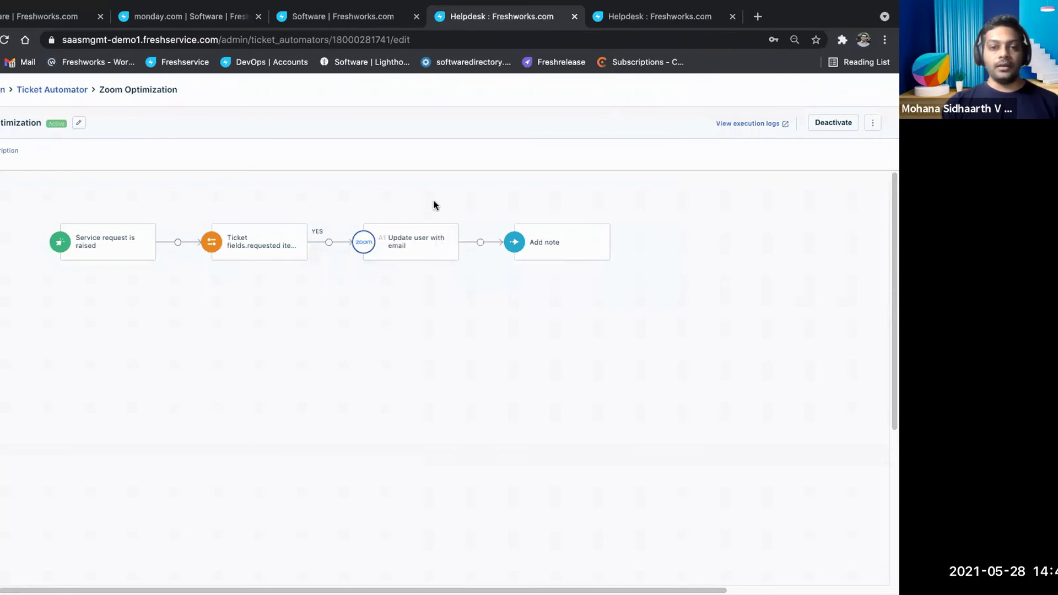
Step: Reopen the workflow's Update user with email node and replace its app with GSuite - Orch
{"action": "left_click", "coordinate": [414, 242]}
{"action": "left_click", "coordinate": [761, 144]}
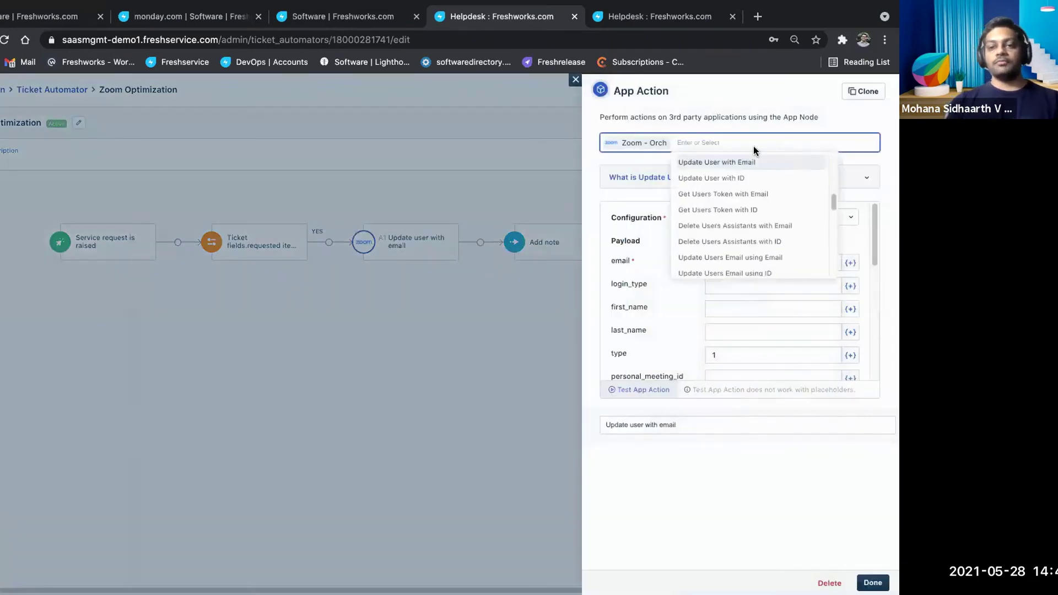
{"action": "key", "text": "BackSpace"}
{"action": "left_click", "coordinate": [674, 170]}
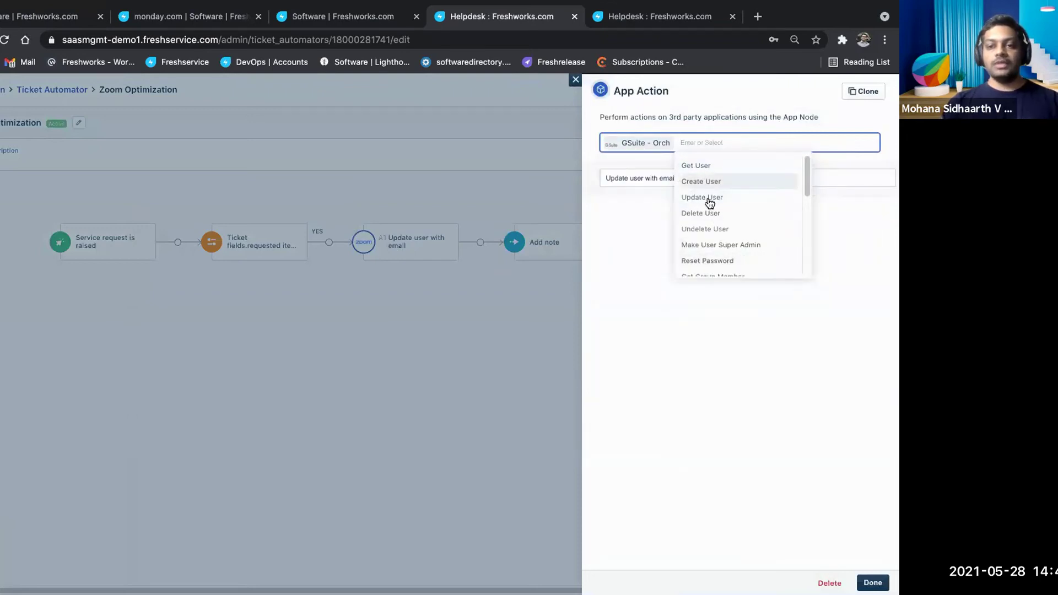
Step: Examine the full list of user, group and role actions offered by GSuite - Orch
{"action": "scroll", "coordinate": [709, 237], "scroll_direction": "down", "scroll_amount": 5}
{"action": "scroll", "coordinate": [710, 237], "scroll_direction": "up", "scroll_amount": 5}
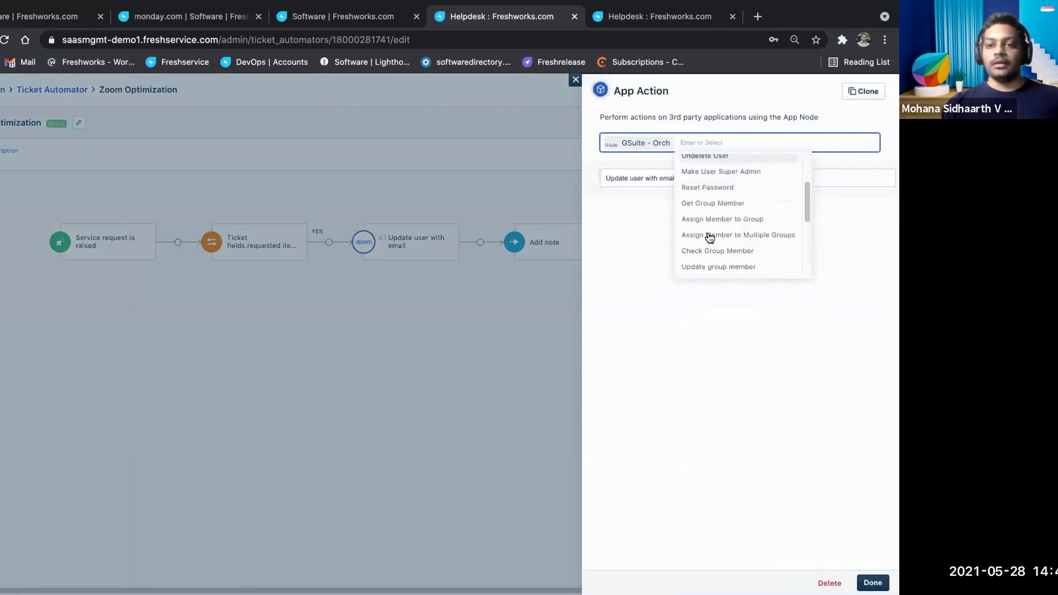
{"action": "scroll", "coordinate": [710, 237], "scroll_direction": "down", "scroll_amount": 1}
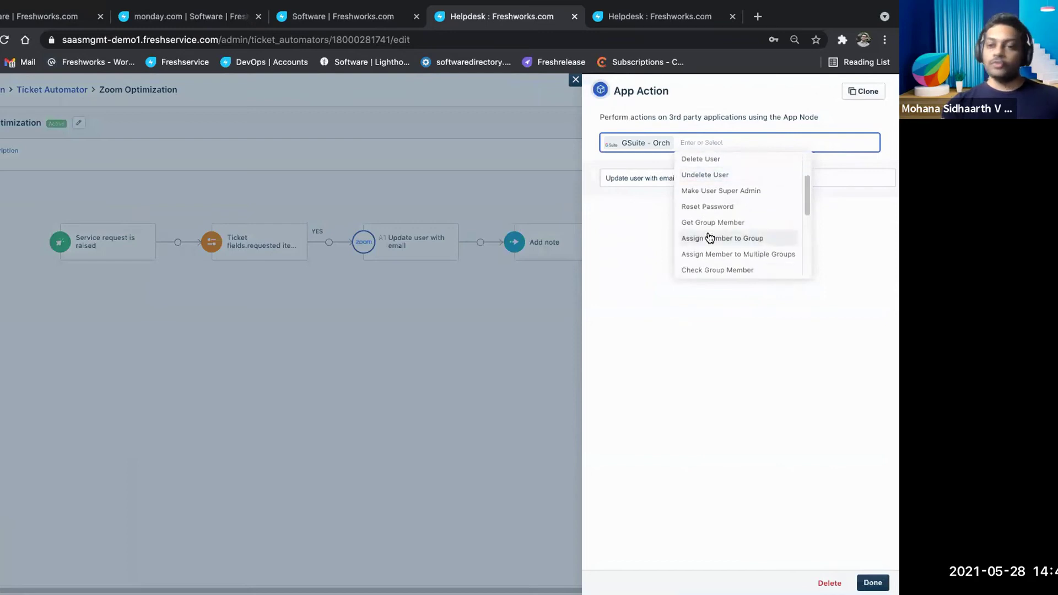
{"action": "scroll", "coordinate": [709, 237], "scroll_direction": "down", "scroll_amount": 10}
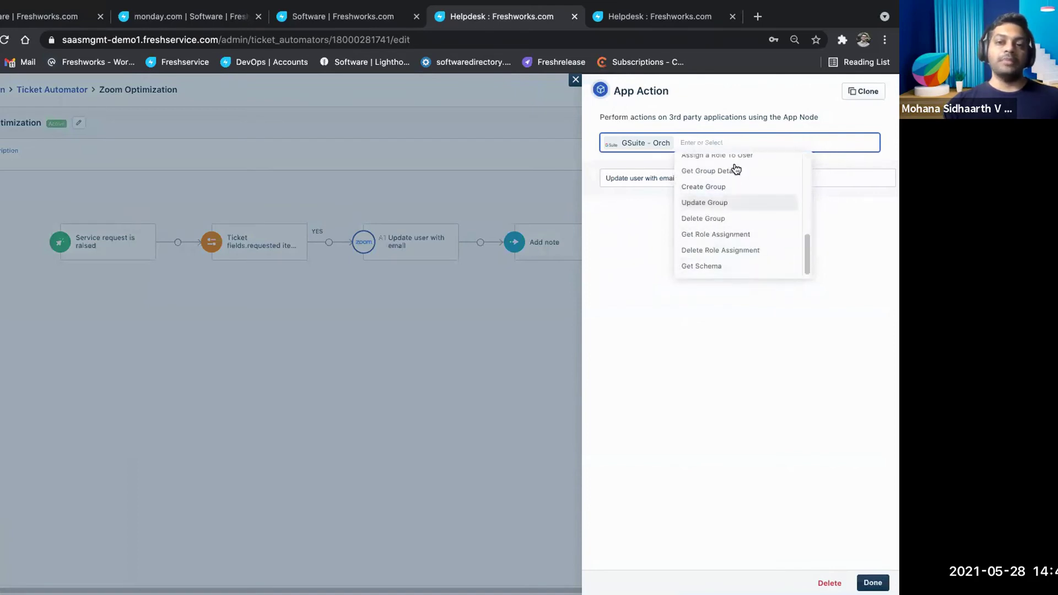
{"action": "scroll", "coordinate": [721, 215], "scroll_direction": "up", "scroll_amount": 10}
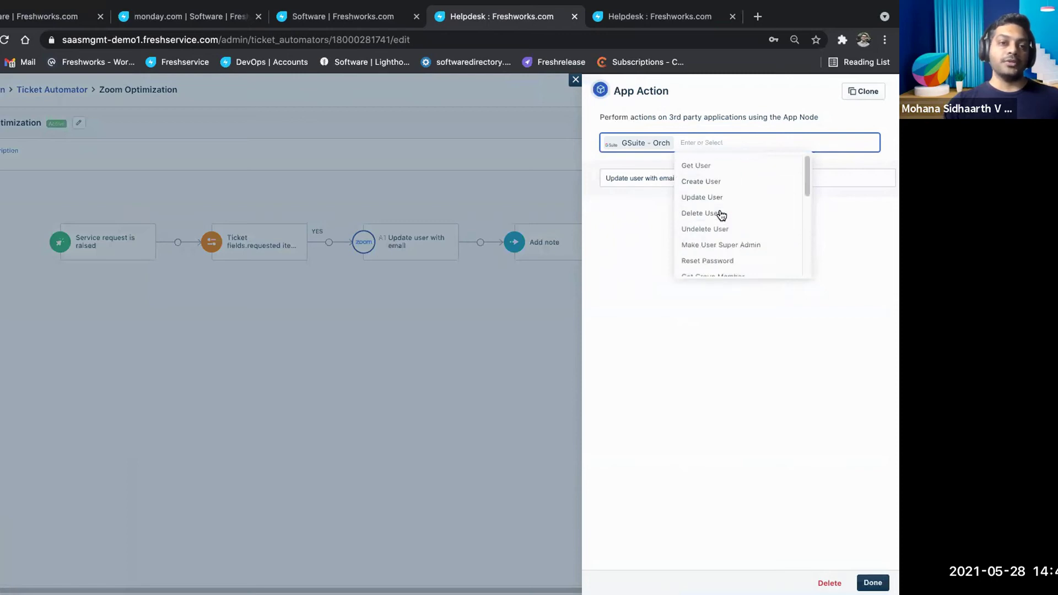
{"action": "scroll", "coordinate": [721, 214], "scroll_direction": "down", "scroll_amount": 5}
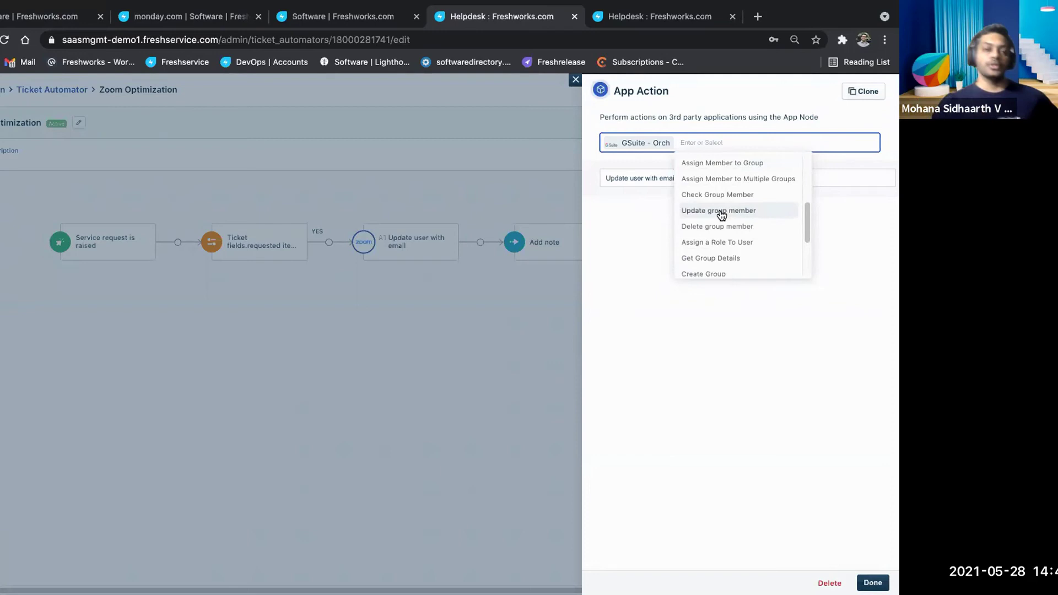
{"action": "scroll", "coordinate": [721, 215], "scroll_direction": "down", "scroll_amount": 4}
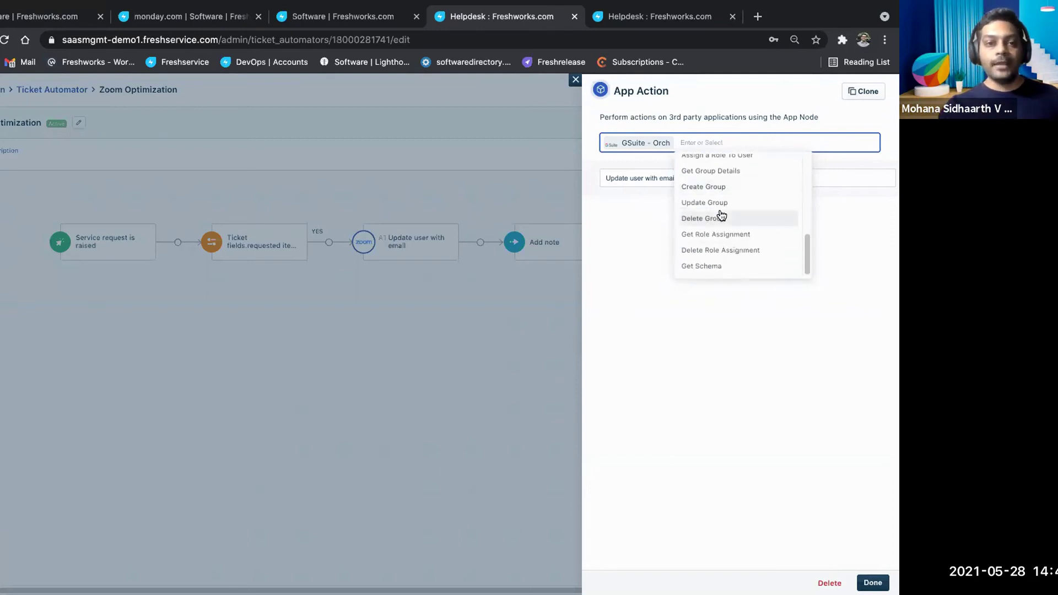
{"action": "scroll", "coordinate": [721, 215], "scroll_direction": "up", "scroll_amount": 10}
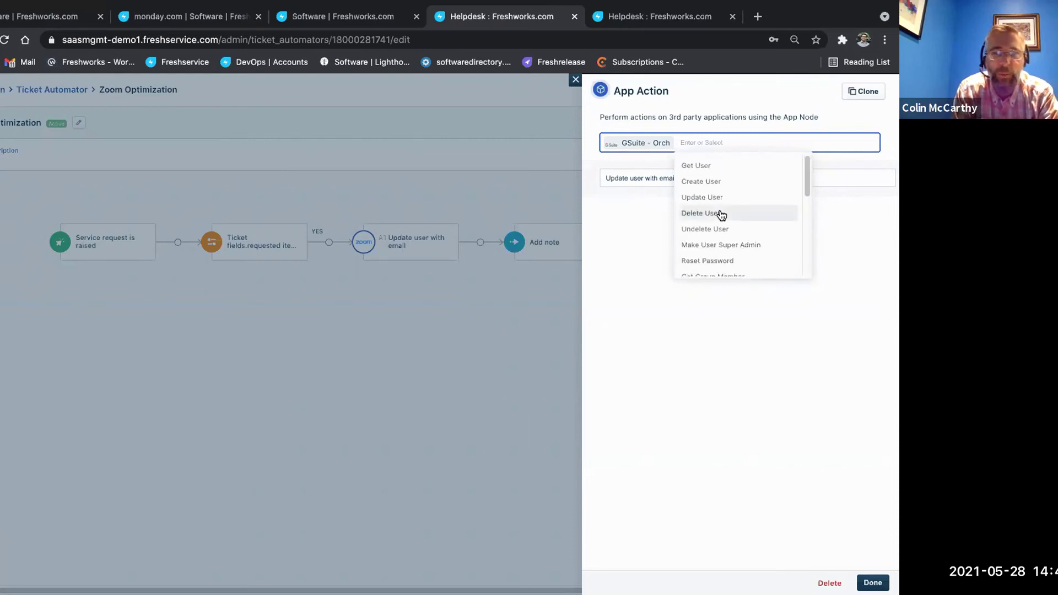
Step: Choose Create User as the GSuite - Orch action and view its payload fields
{"action": "left_click", "coordinate": [716, 181]}
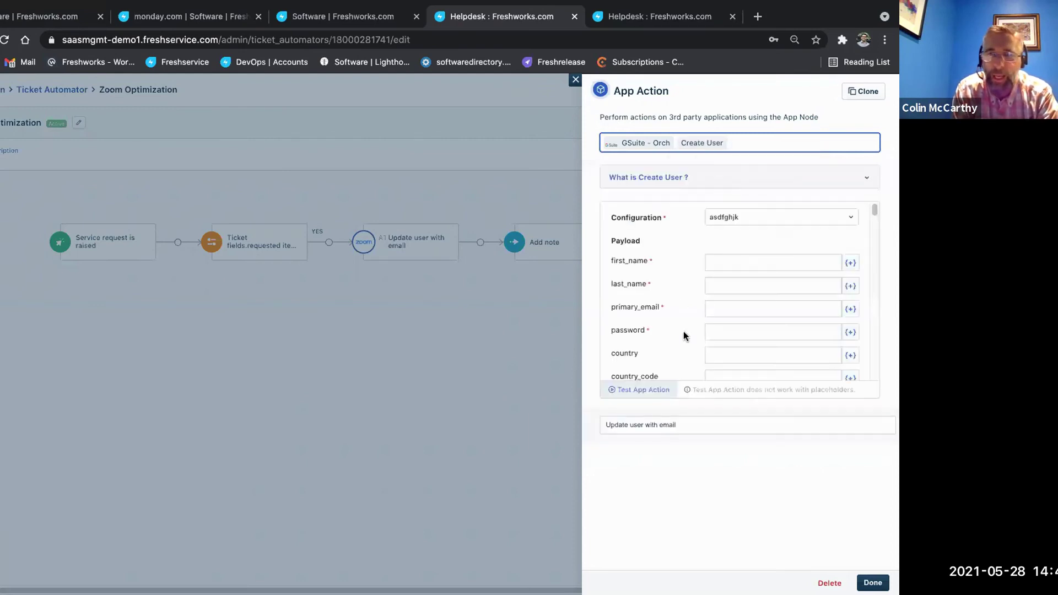
{"action": "scroll", "coordinate": [724, 343], "scroll_direction": "down", "scroll_amount": 2}
{"action": "scroll", "coordinate": [724, 343], "scroll_direction": "up", "scroll_amount": 3}
{"action": "scroll", "coordinate": [724, 342], "scroll_direction": "down", "scroll_amount": 1}
{"action": "scroll", "coordinate": [724, 346], "scroll_direction": "up", "scroll_amount": 1}
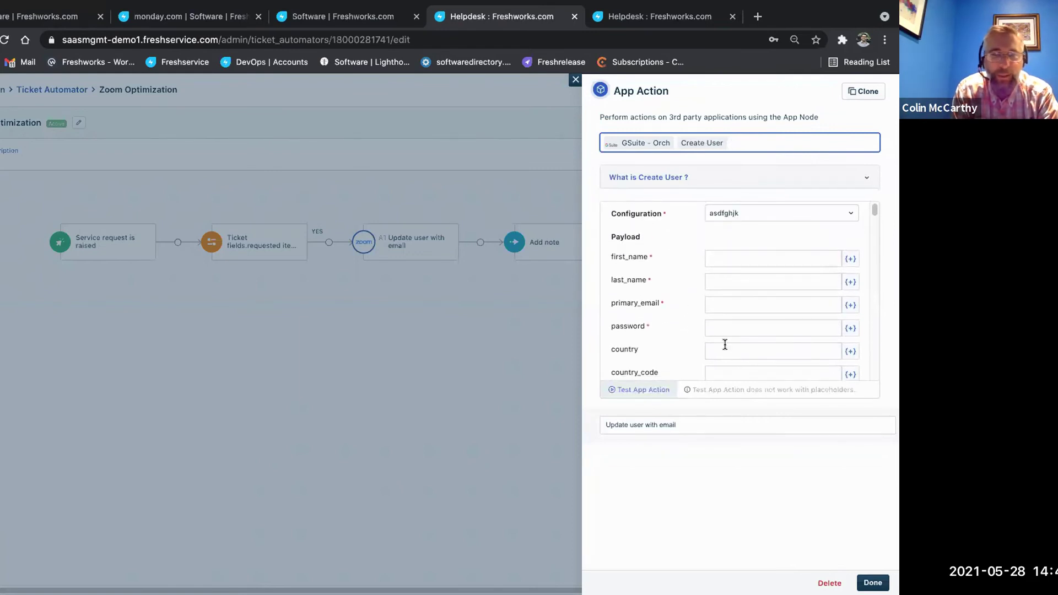
Step: Expand the Create User description and read through its parameter explanations and payload fields
{"action": "left_click", "coordinate": [683, 181]}
{"action": "scroll", "coordinate": [713, 263], "scroll_direction": "down", "scroll_amount": 6}
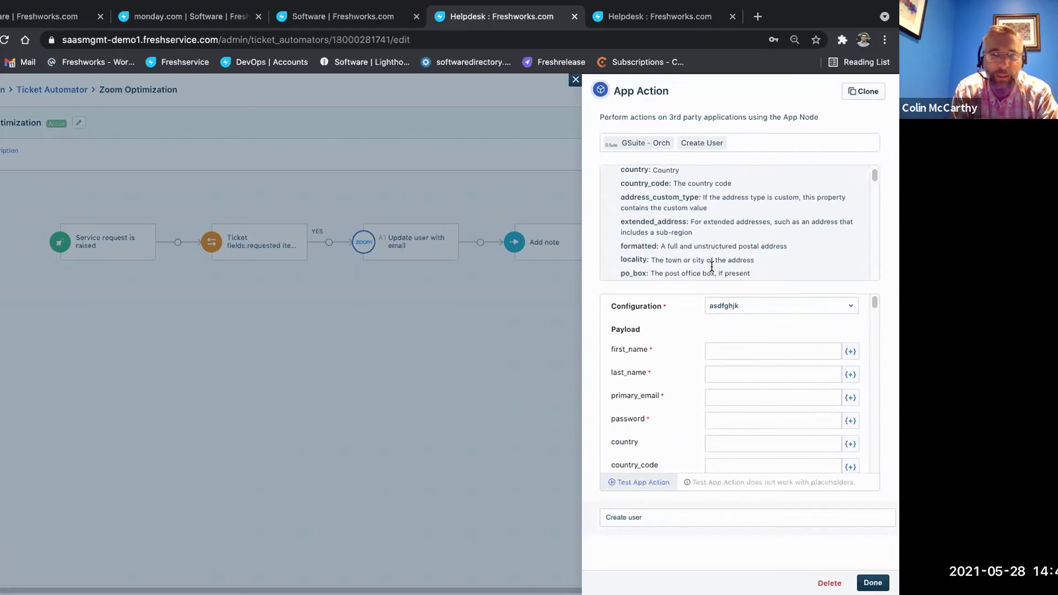
{"action": "scroll", "coordinate": [719, 259], "scroll_direction": "down", "scroll_amount": 5}
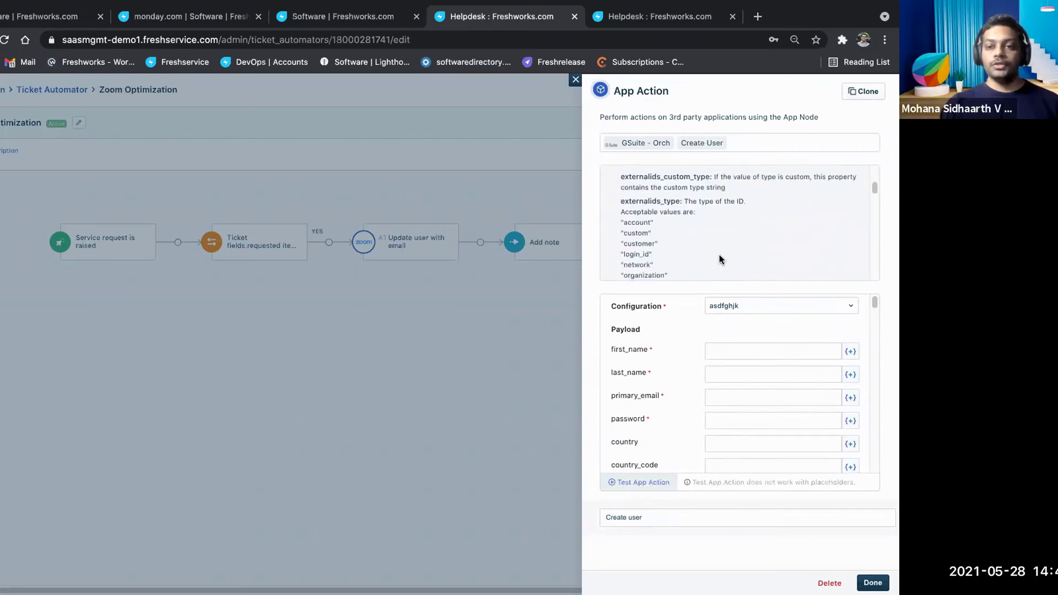
{"action": "scroll", "coordinate": [709, 409], "scroll_direction": "down", "scroll_amount": 5}
{"action": "scroll", "coordinate": [710, 409], "scroll_direction": "down", "scroll_amount": 15}
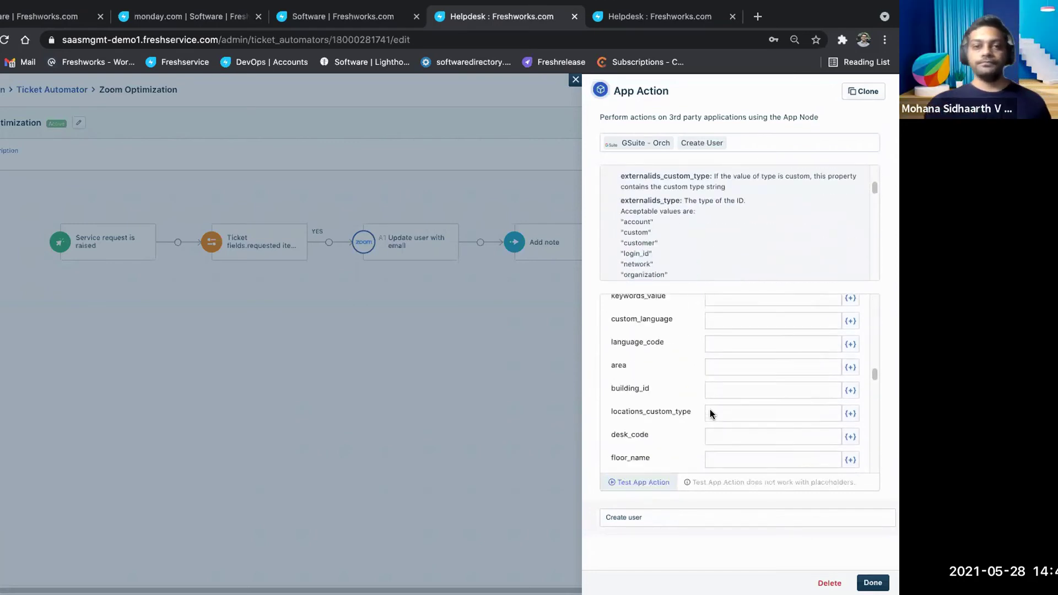
{"action": "scroll", "coordinate": [709, 409], "scroll_direction": "down", "scroll_amount": 10}
{"action": "scroll", "coordinate": [710, 410], "scroll_direction": "up", "scroll_amount": 20}
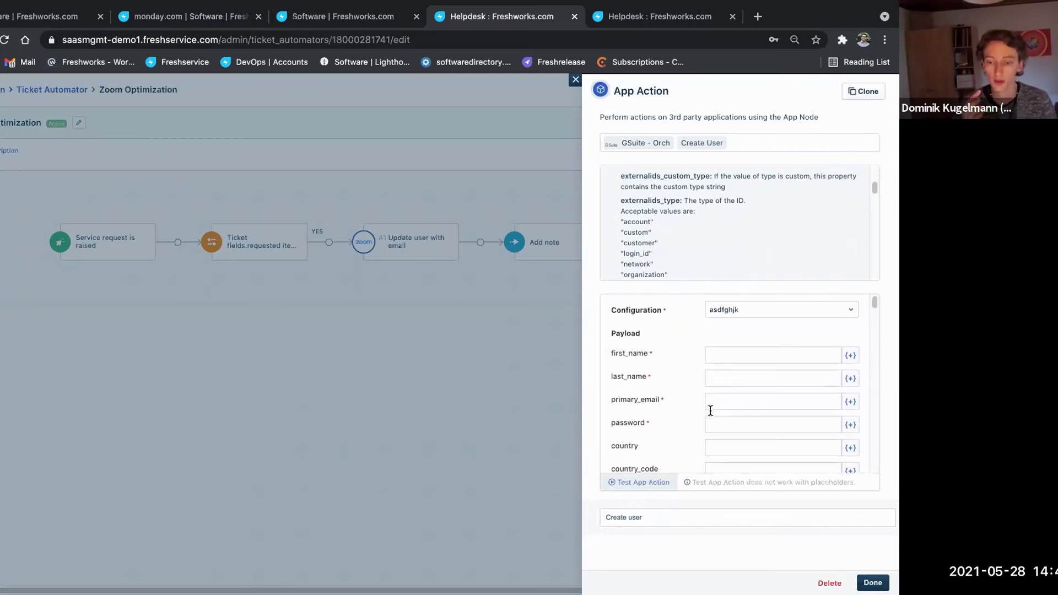